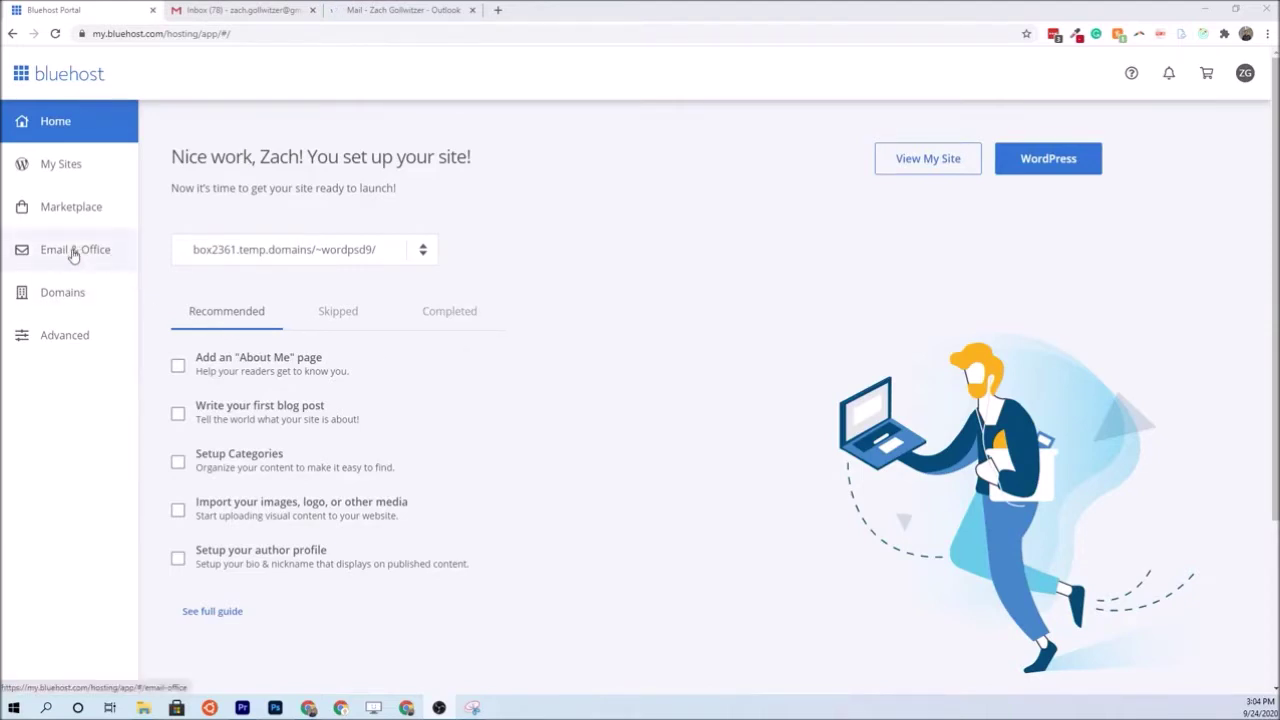
- Review the Microsoft 365 and G Suite pricing under Email & Office, then open the Advanced cPanel tools
left_click(72, 252)
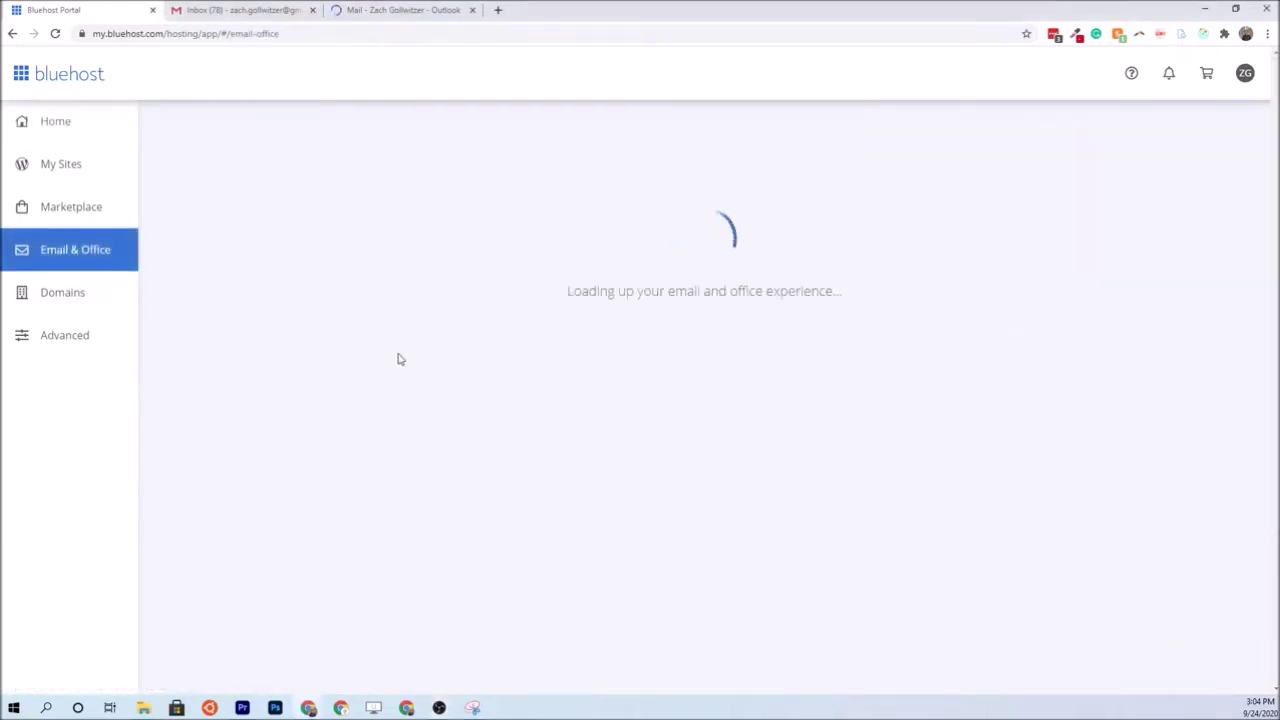
scroll(500, 418, "down", 5)
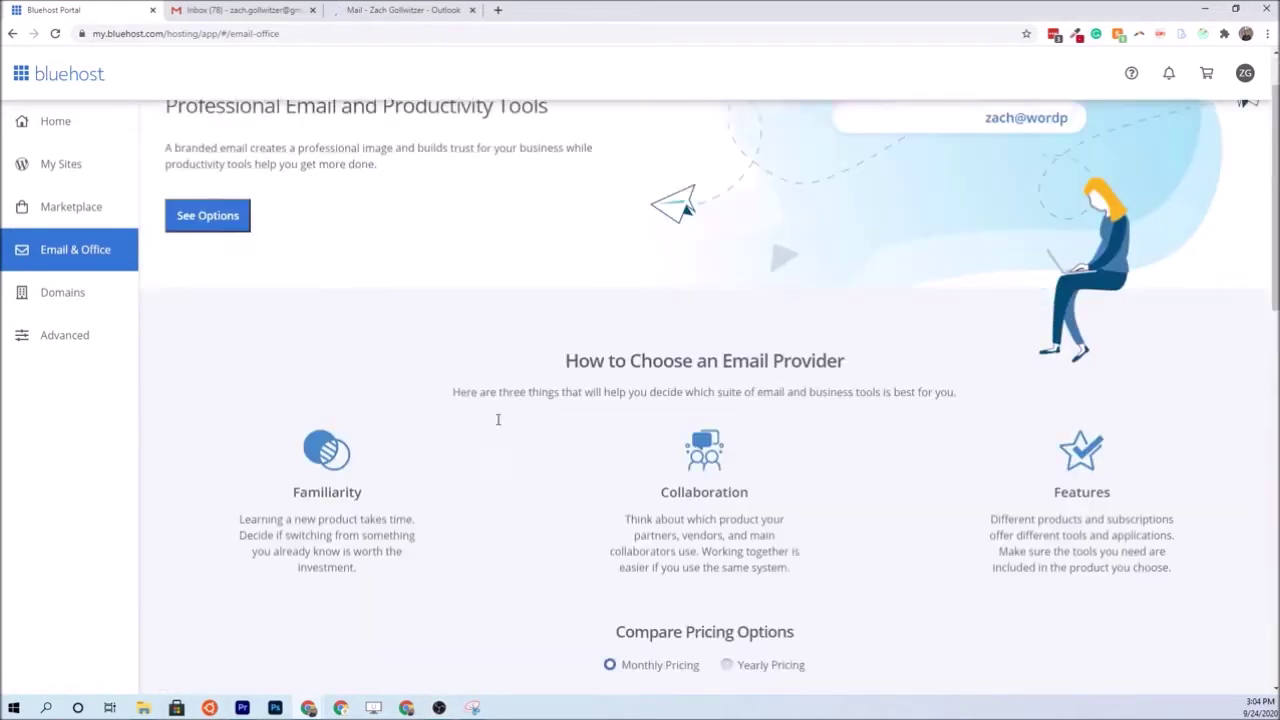
scroll(565, 300, "down", 1)
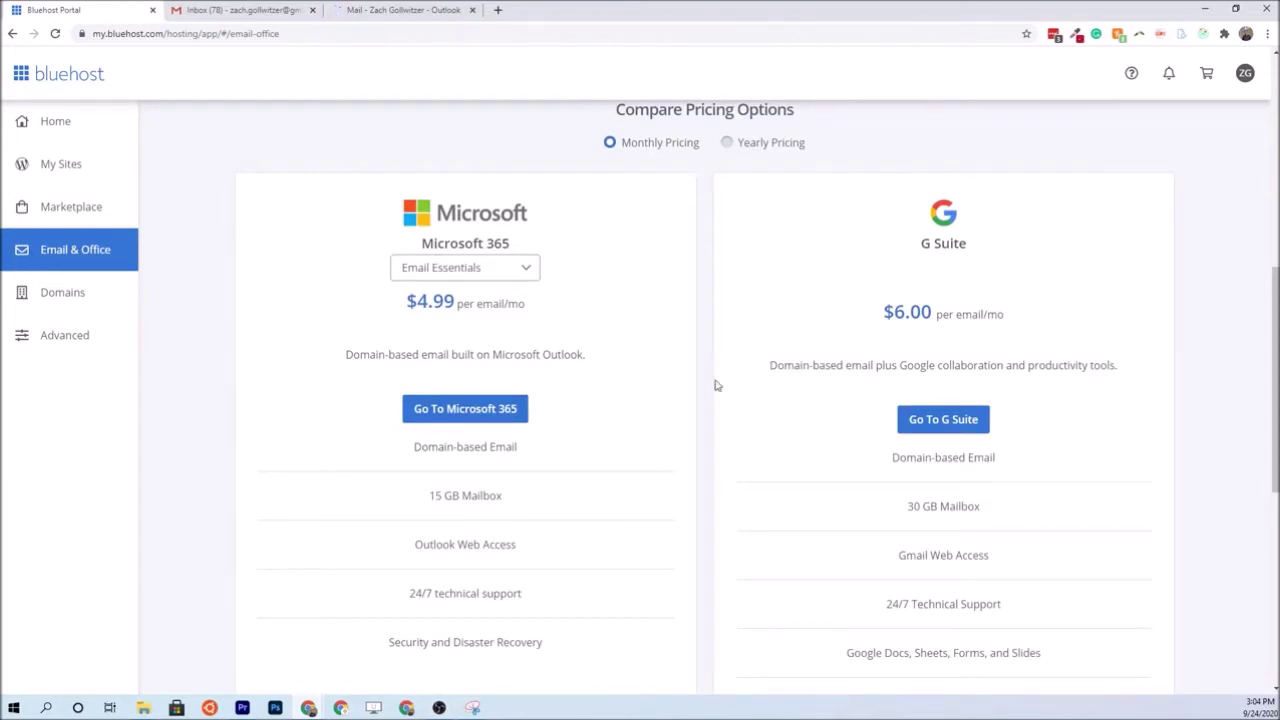
left_click(75, 345)
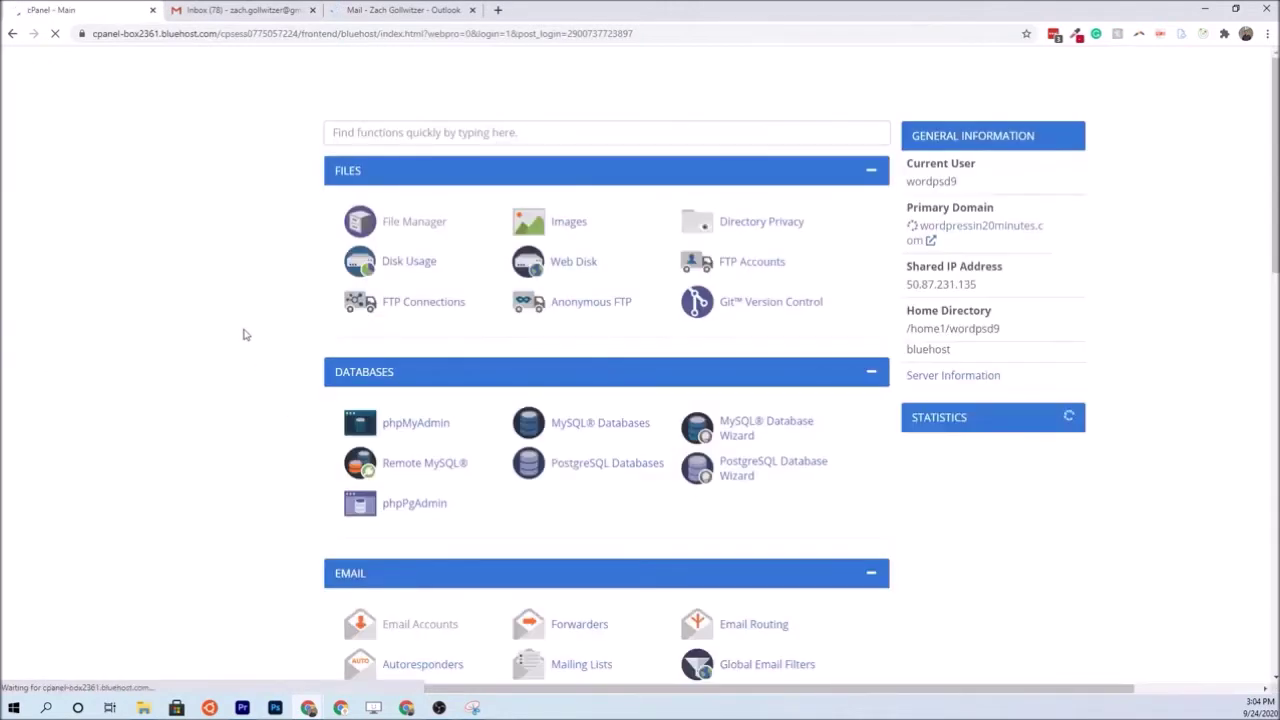
- Create a 100 MB wordpressin20minutes.com email account with a username and password, then open its Webmail
scroll(247, 300, "down", 5)
left_click(399, 362)
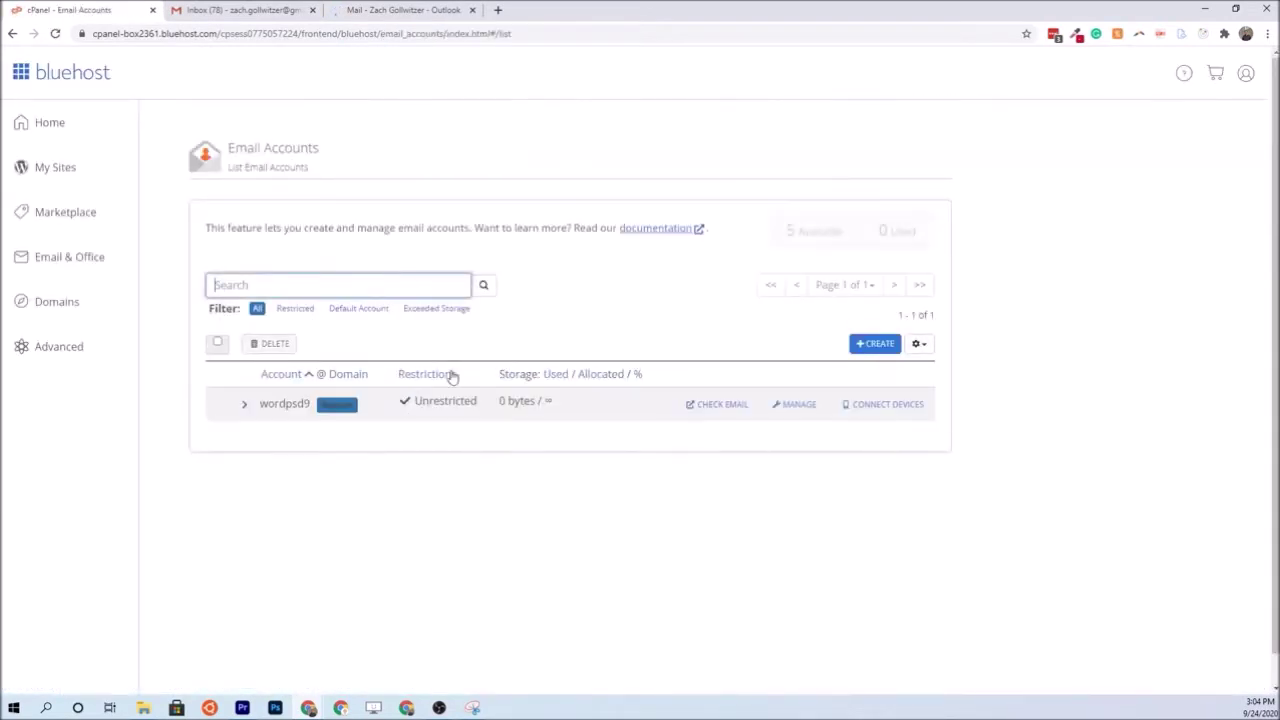
left_click(870, 345)
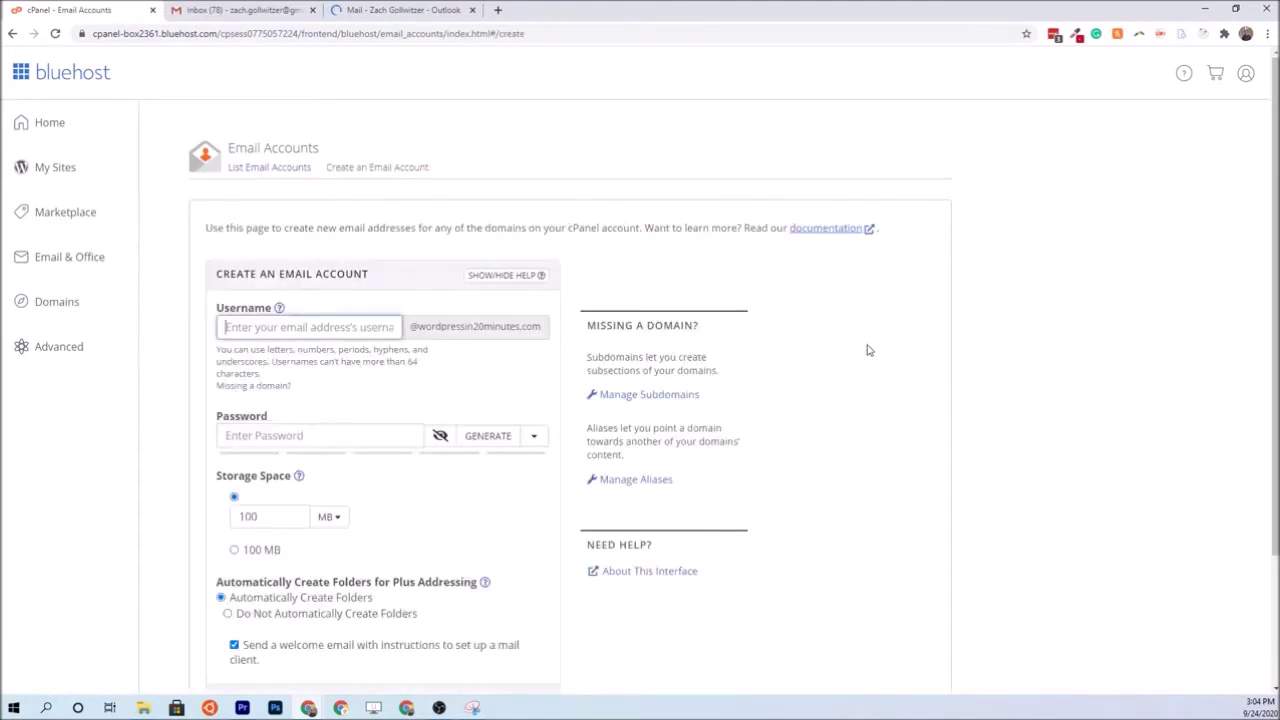
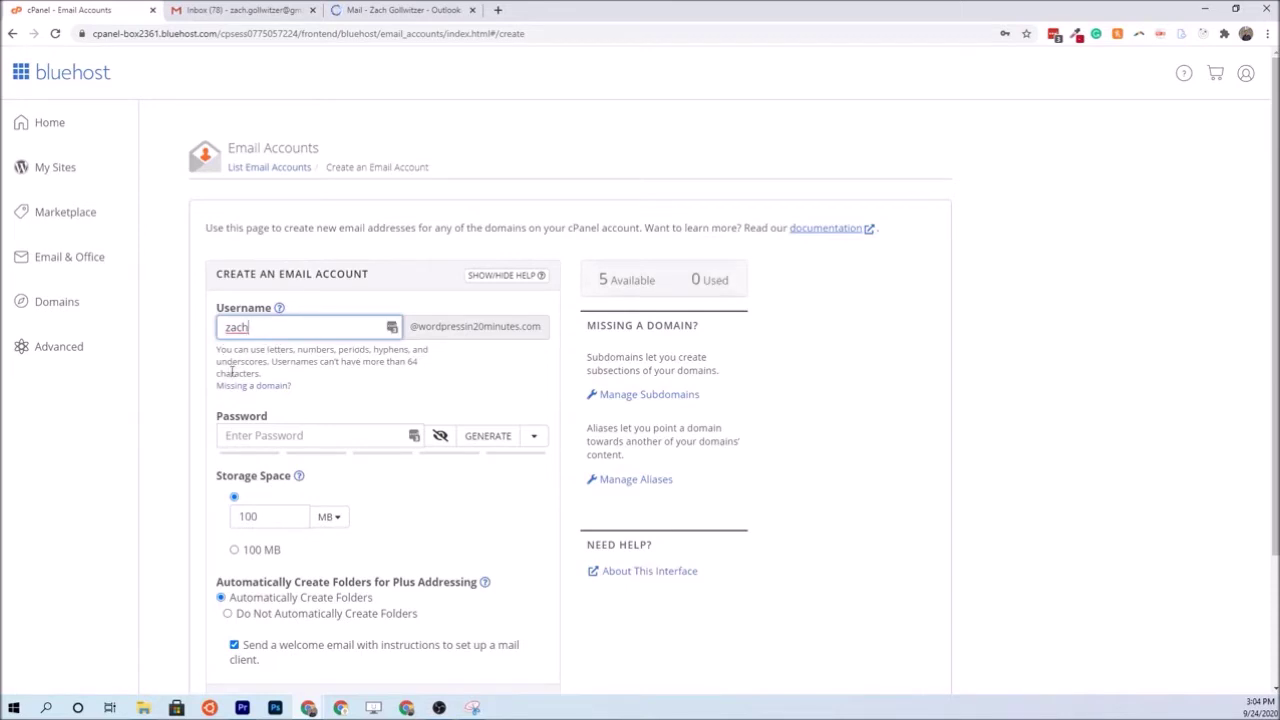
left_click(326, 440)
type("•••••••••••")
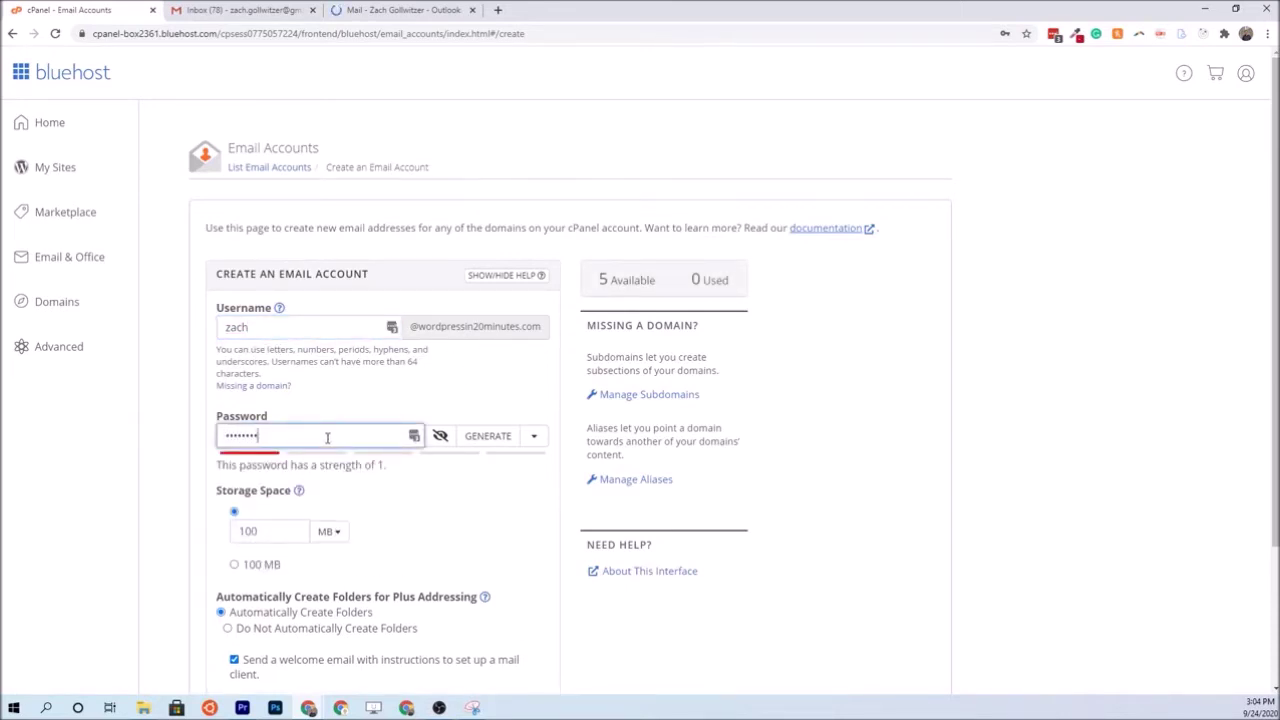
scroll(333, 485, "down", 2)
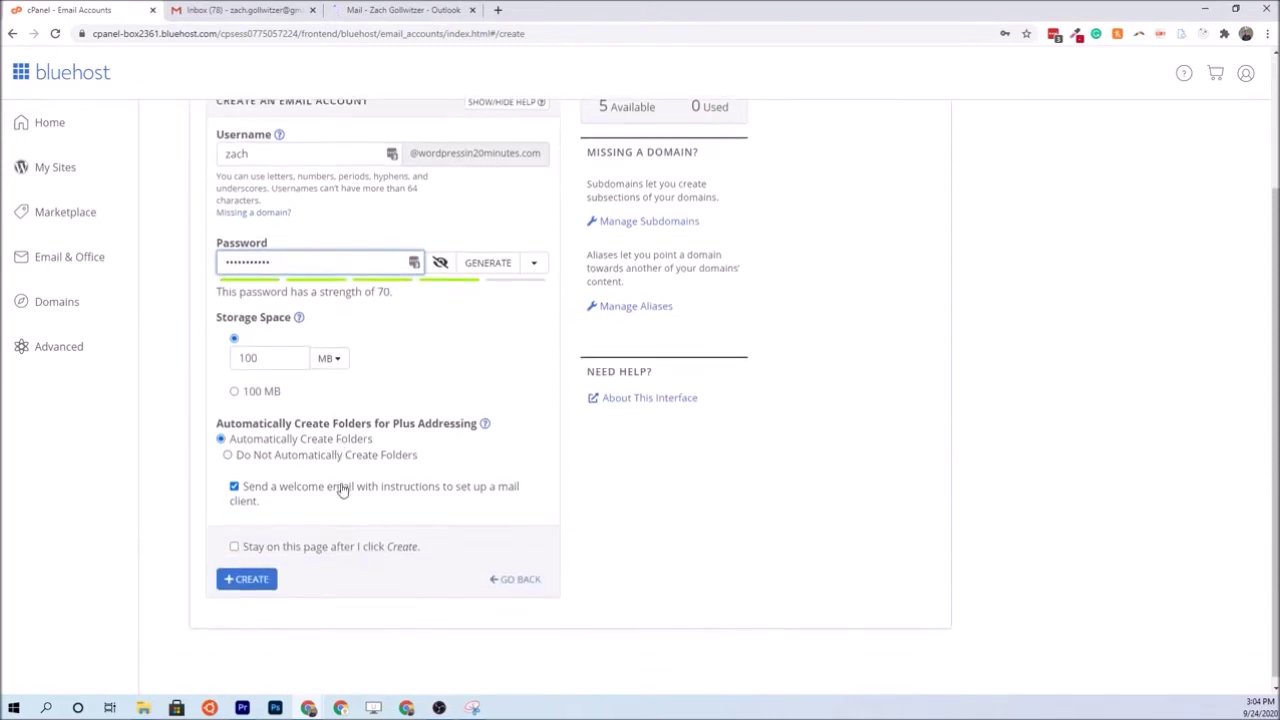
left_click(266, 575)
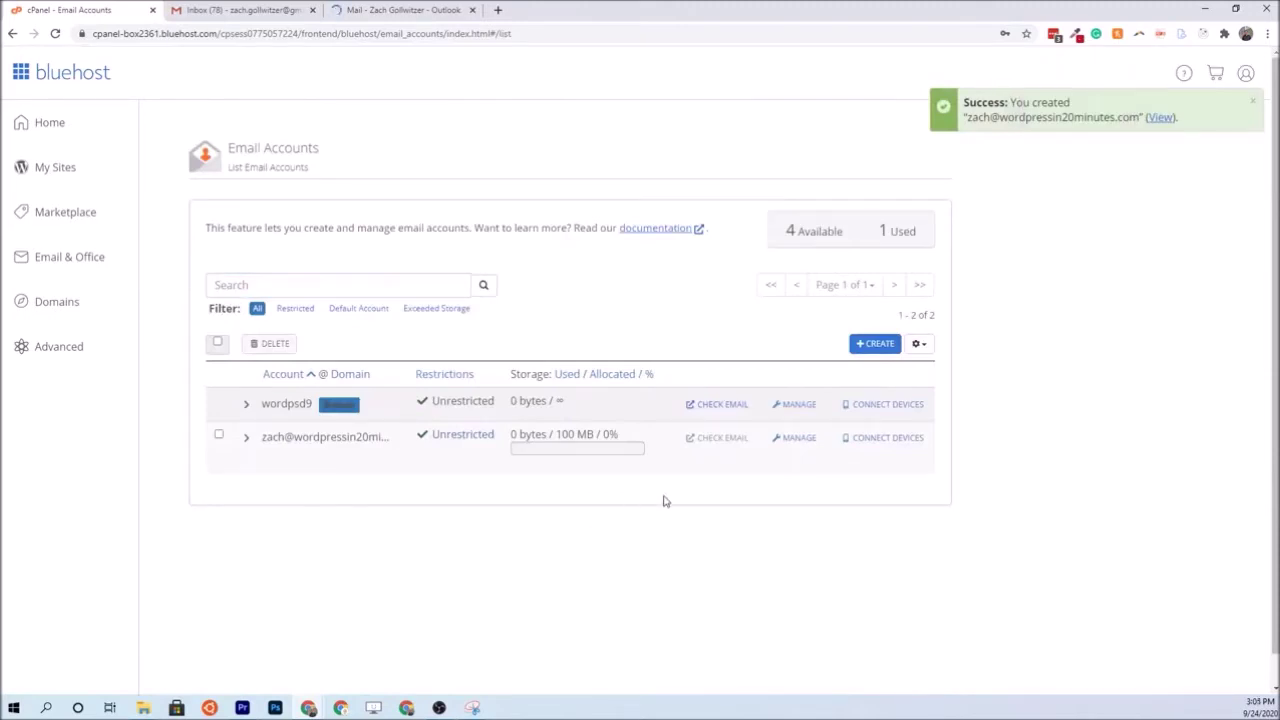
left_click(722, 444)
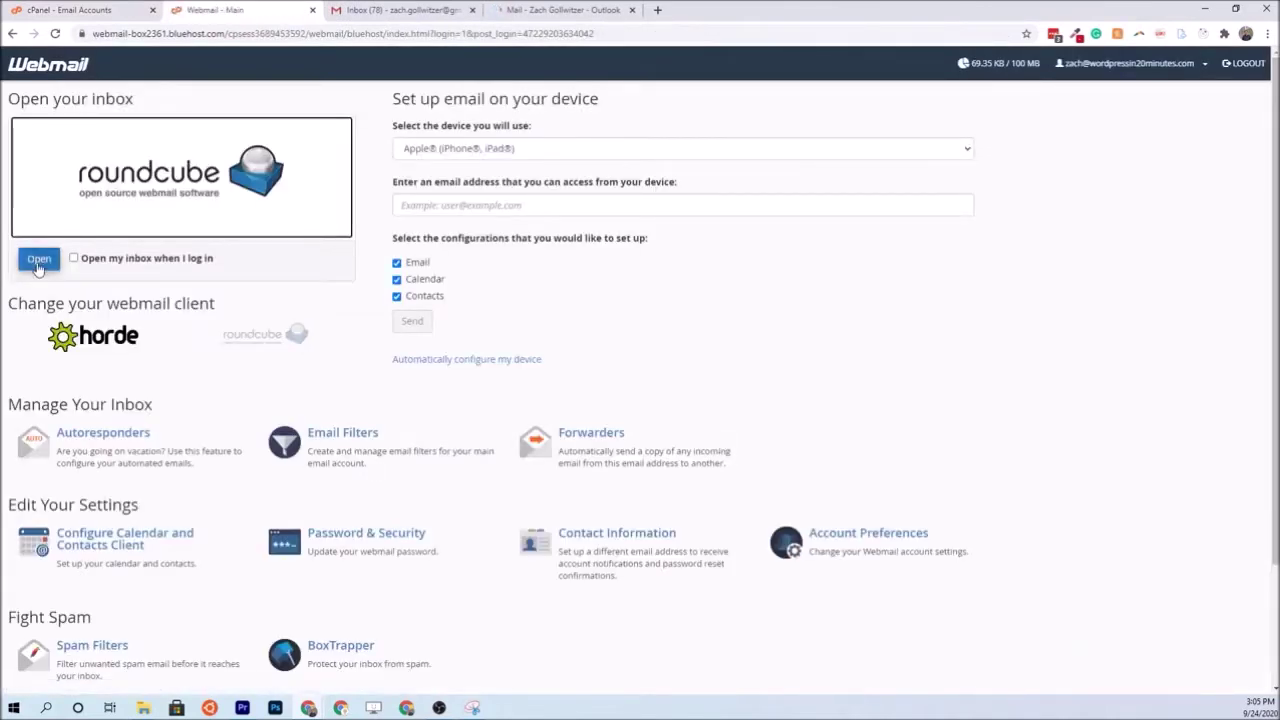
- Open the new account's inbox in Roundcube
left_click(38, 262)
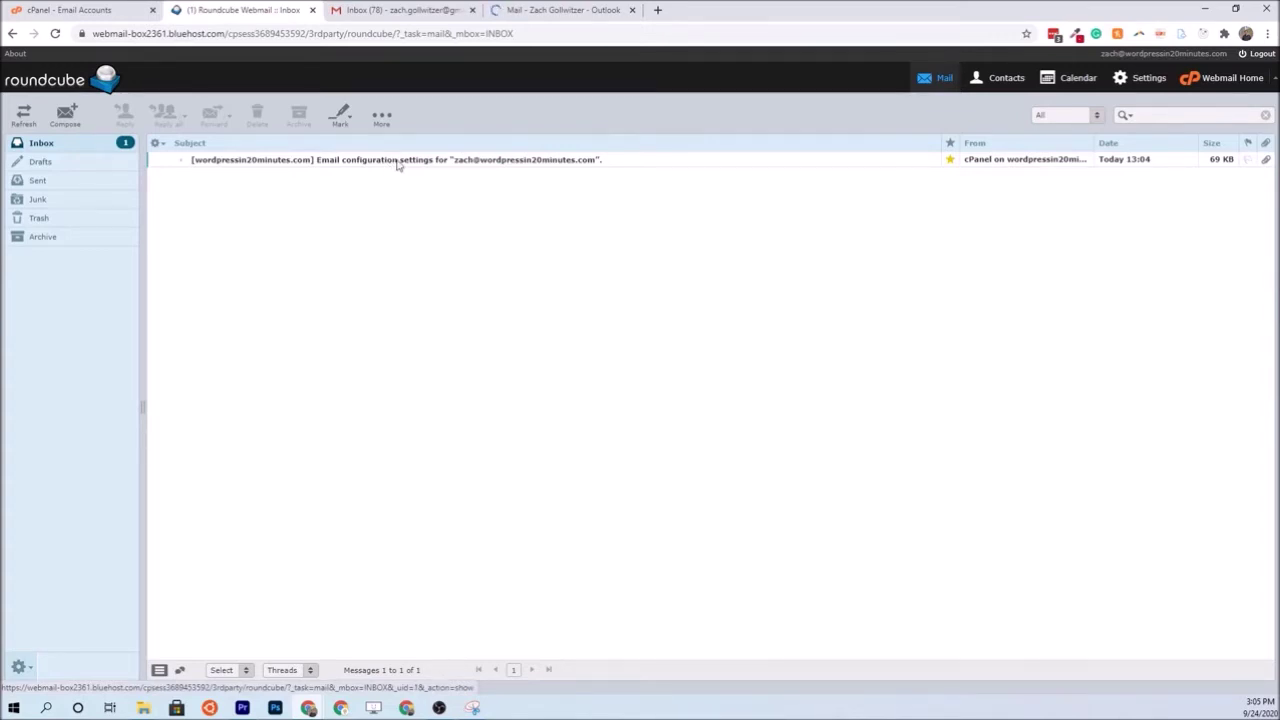
- Open the 'Email configuration settings' message and note POP3 port 995, SMTP port 465 and the SSL username
double_click(397, 162)
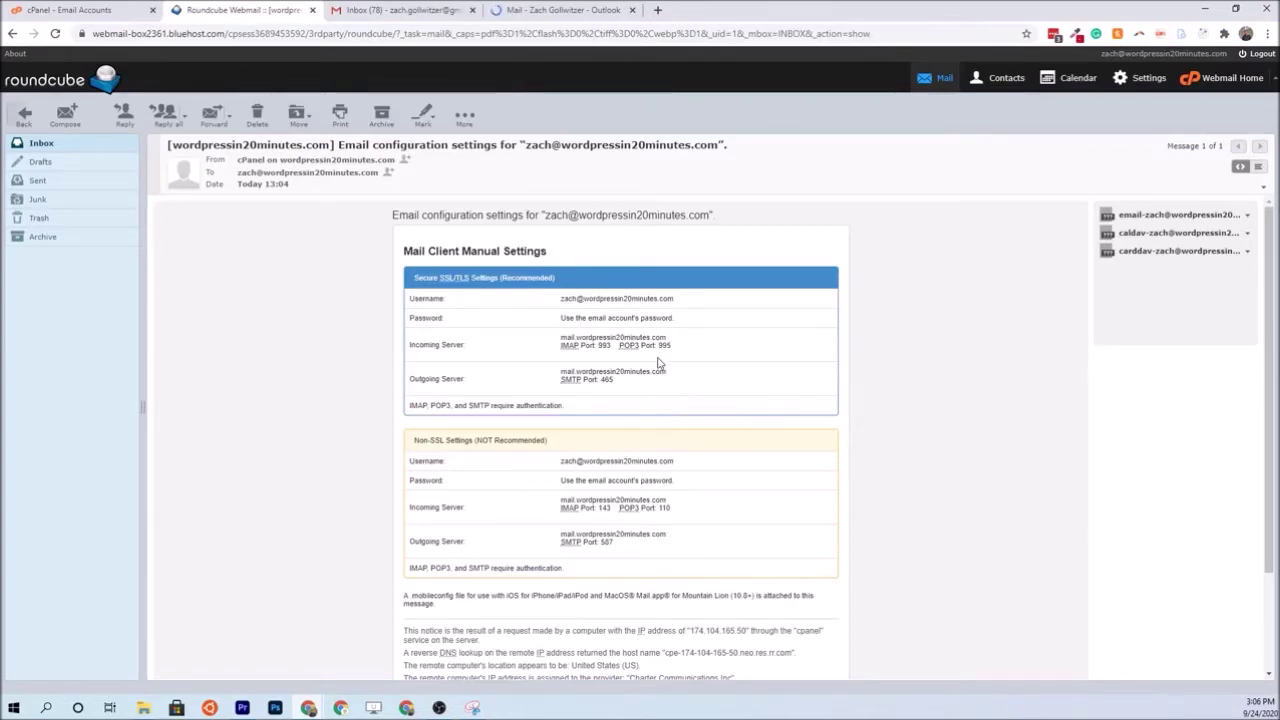
left_click_drag(677, 350, 620, 352)
left_click(694, 349)
left_click_drag(619, 383, 562, 388)
left_click(630, 391)
left_click_drag(684, 300, 558, 310)
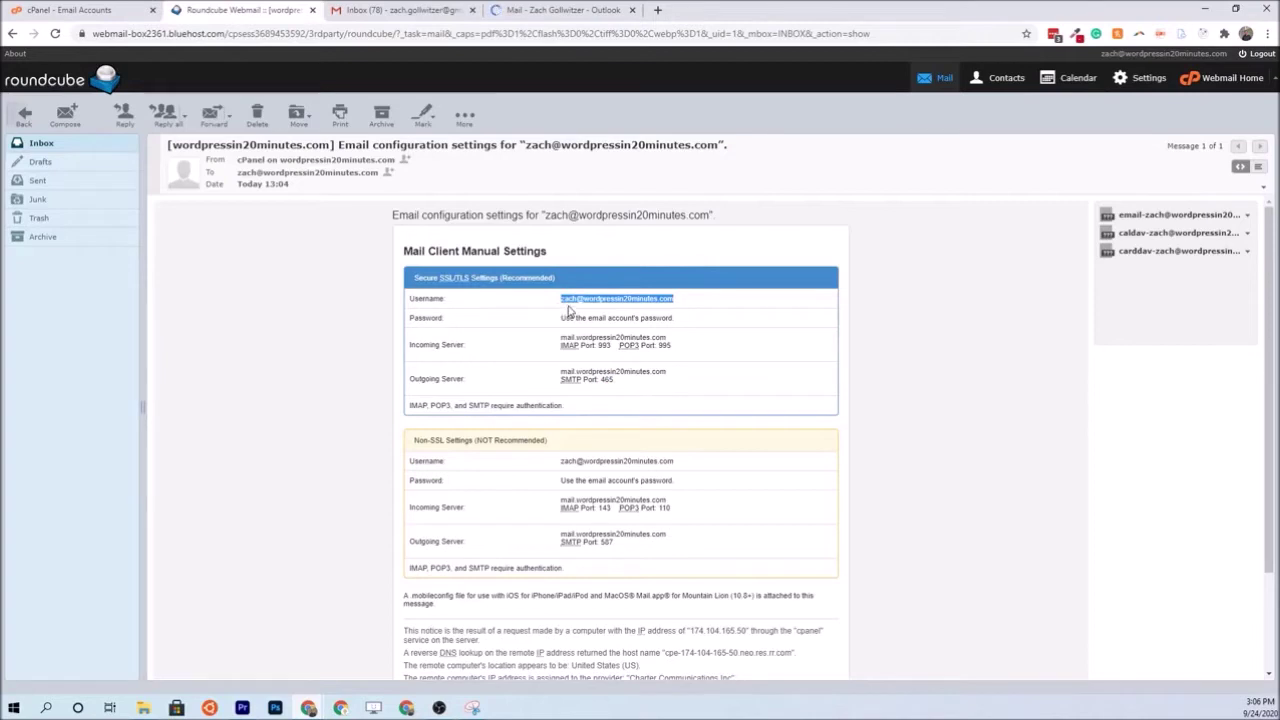
left_click(697, 317)
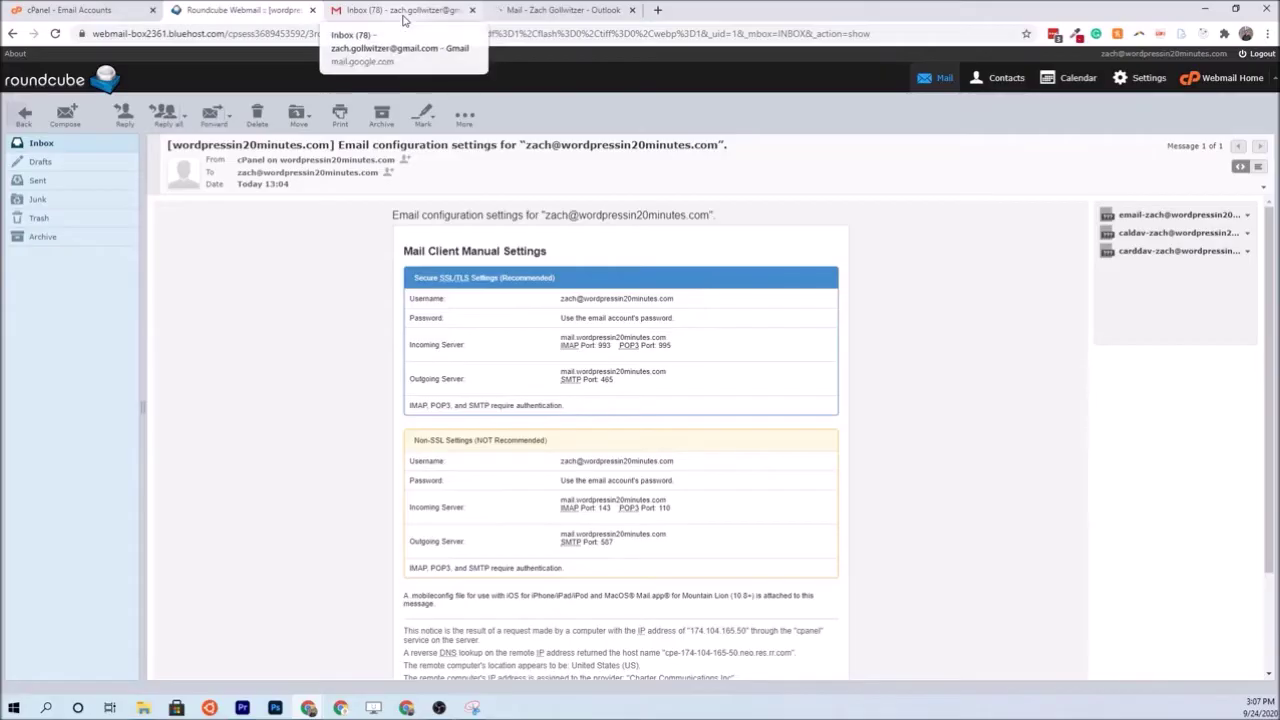
- In Gmail's full settings, go to Accounts and Import and start adding a mail account
left_click(405, 12)
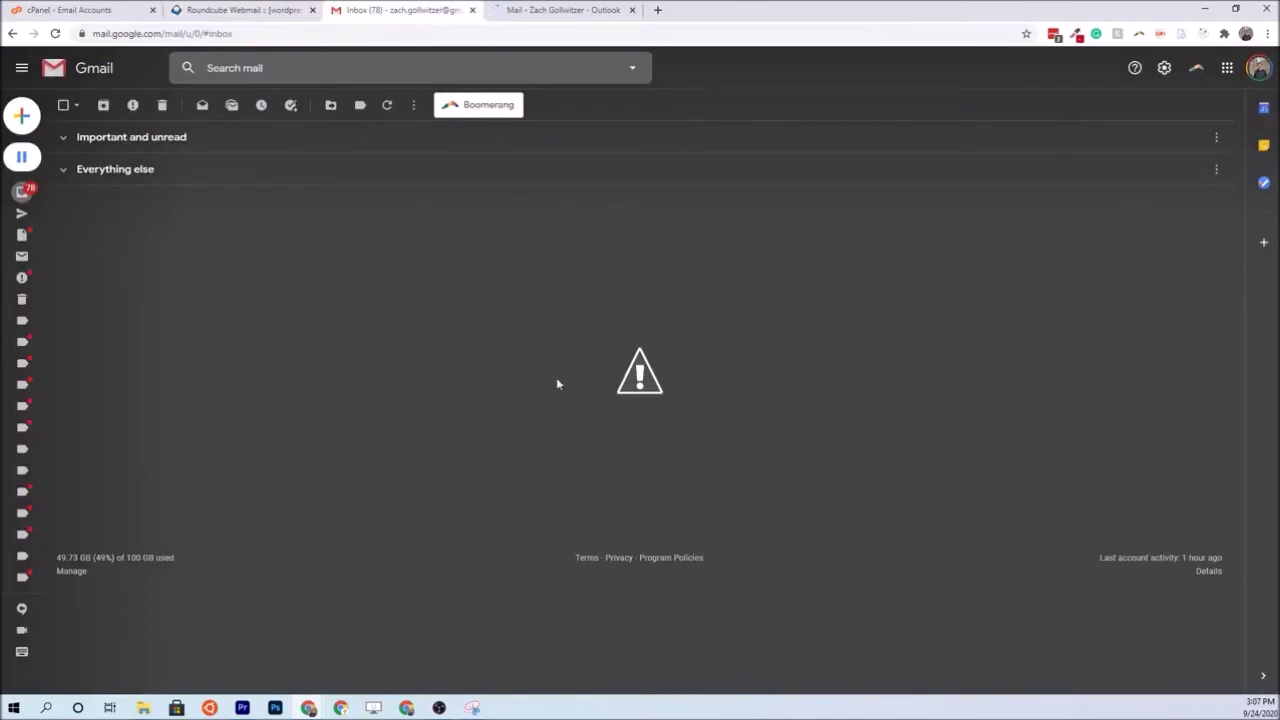
left_click(1164, 70)
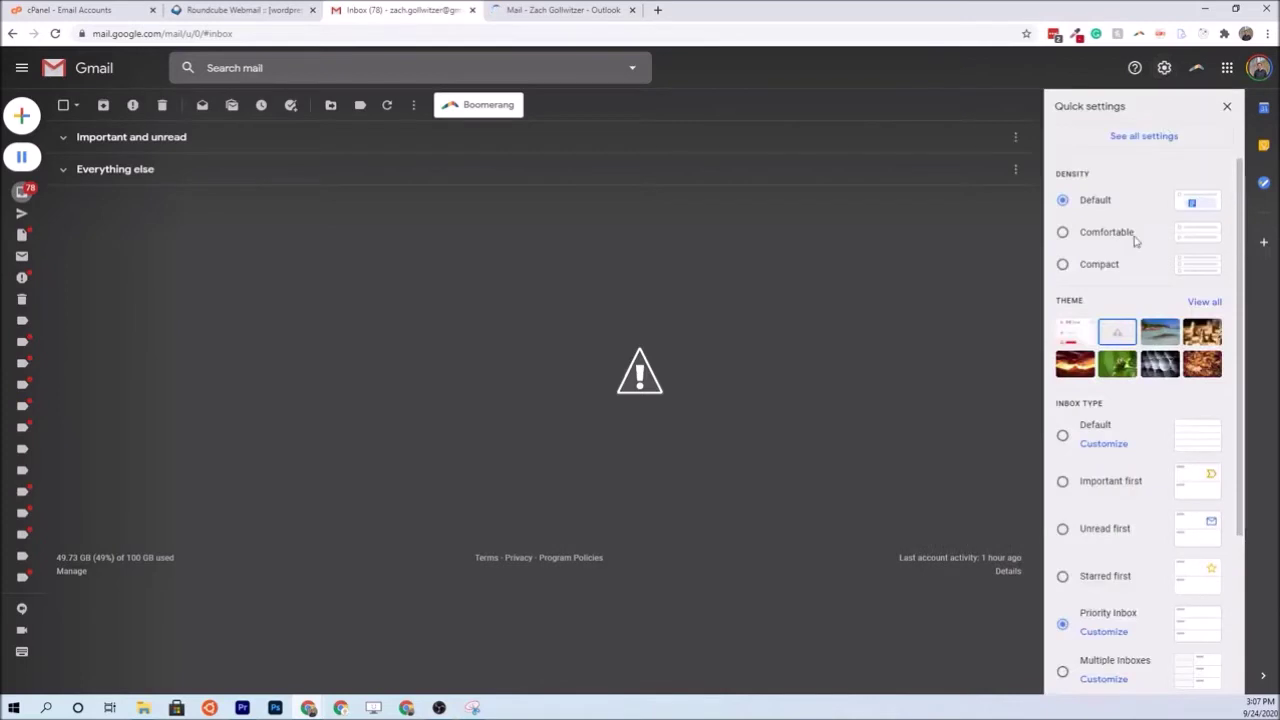
left_click(1140, 137)
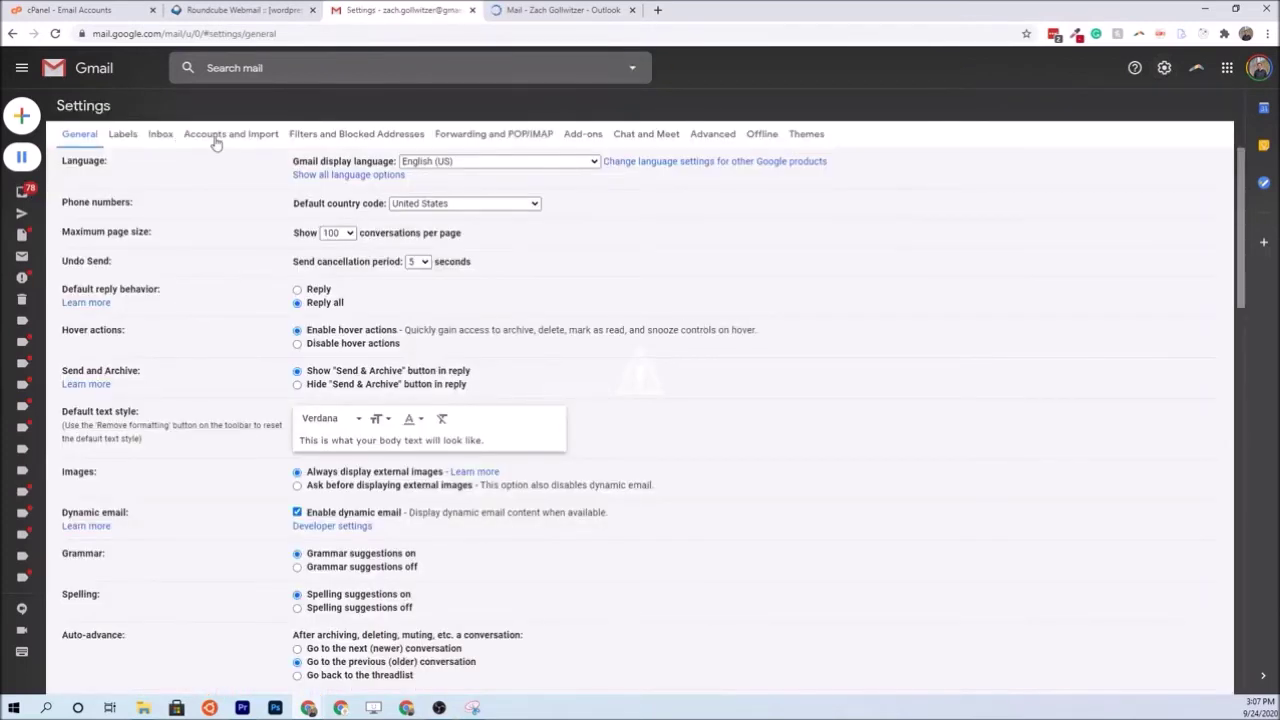
left_click(223, 134)
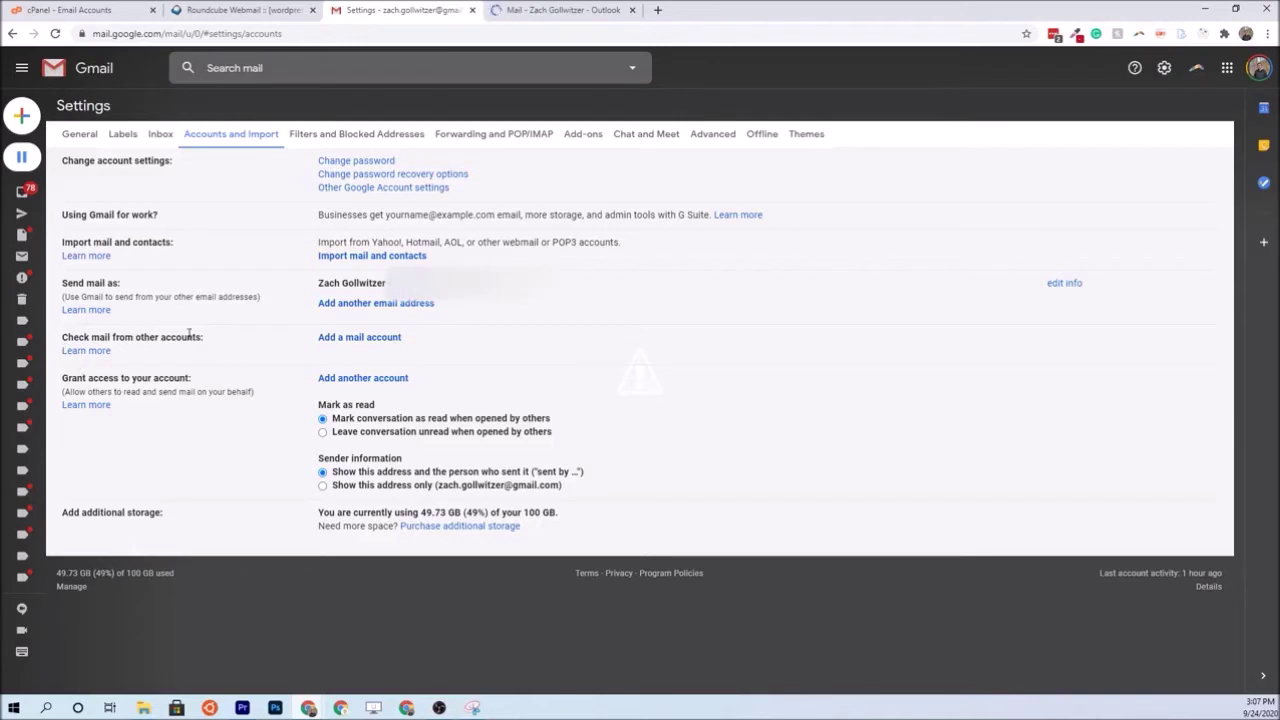
left_click(336, 341)
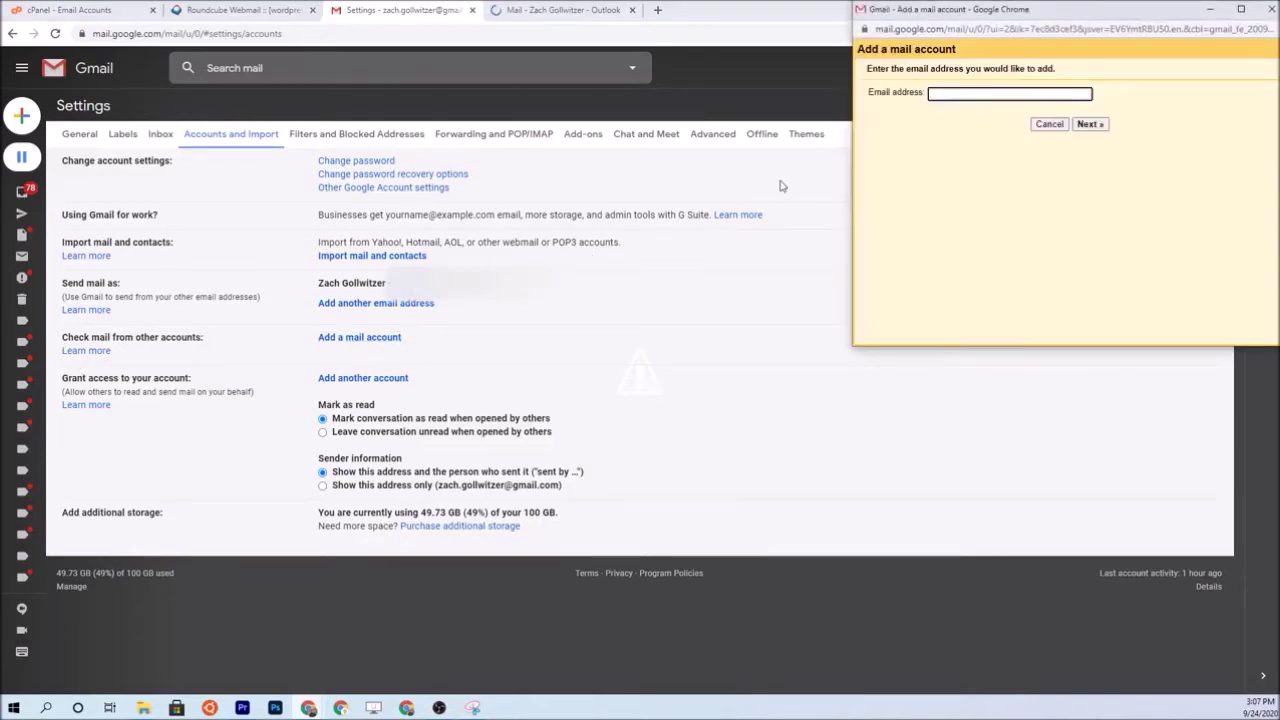
- Enter the domain account's email address and continue to the POP3 import choice
left_click_drag(977, 17, 554, 186)
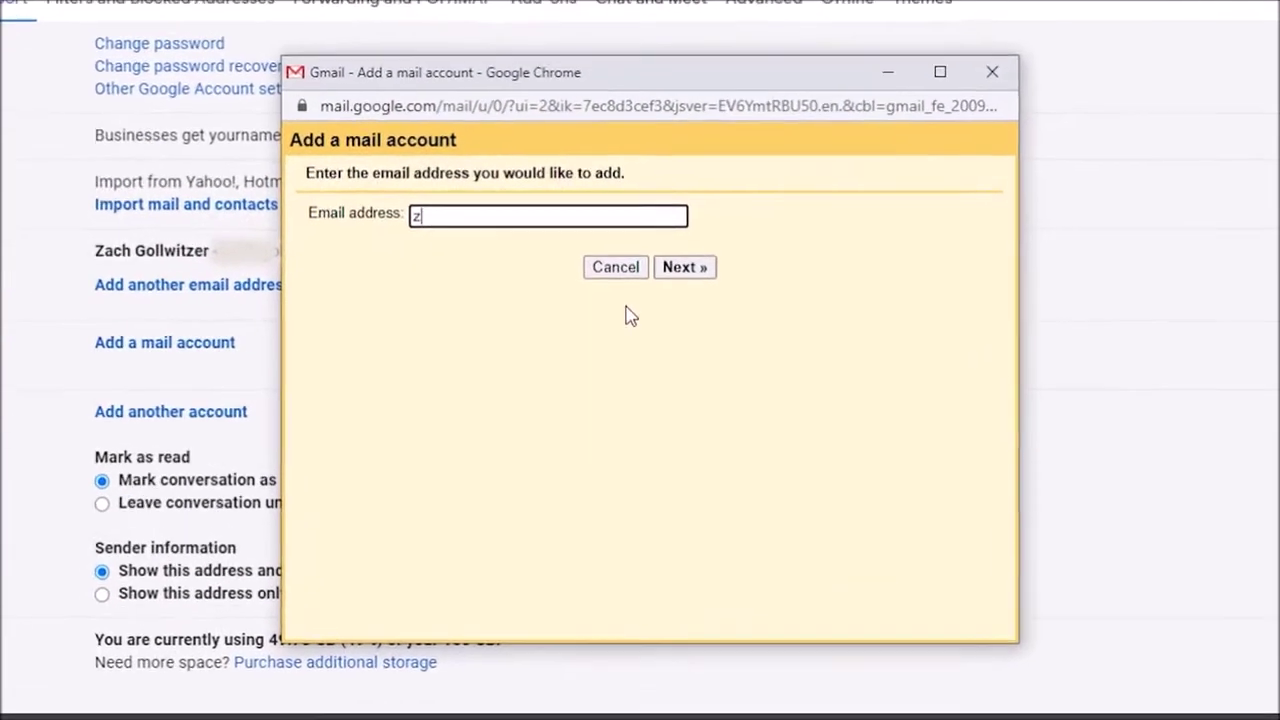
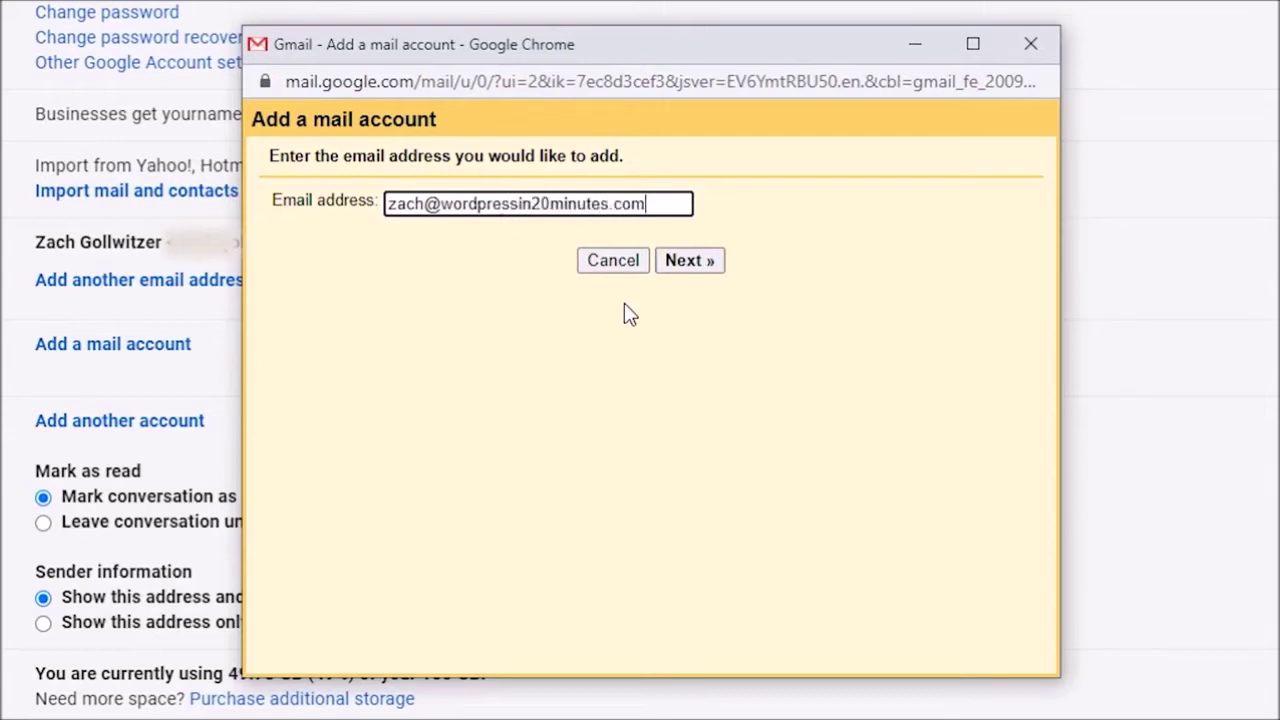
left_click(698, 262)
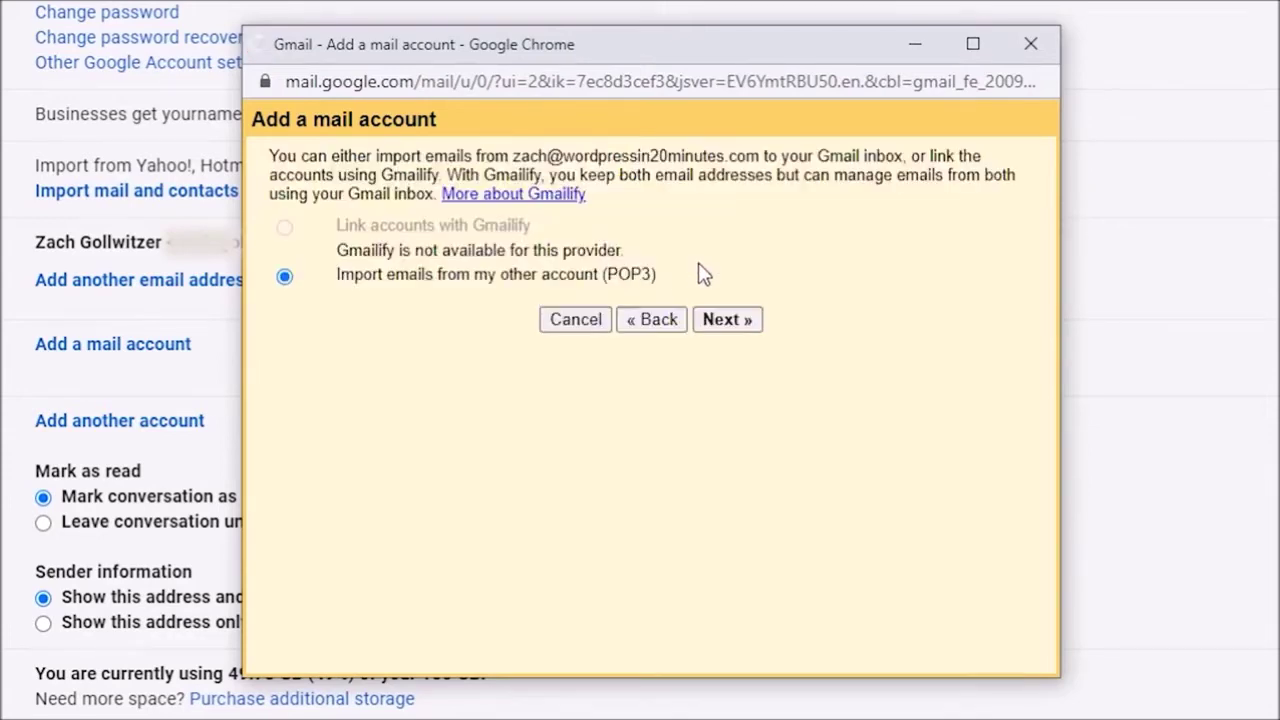
- Use the full domain email address as username, enter the password, and confirm server mail.wordpressin20minutes.com
left_click(718, 328)
left_click_drag(516, 228, 372, 203)
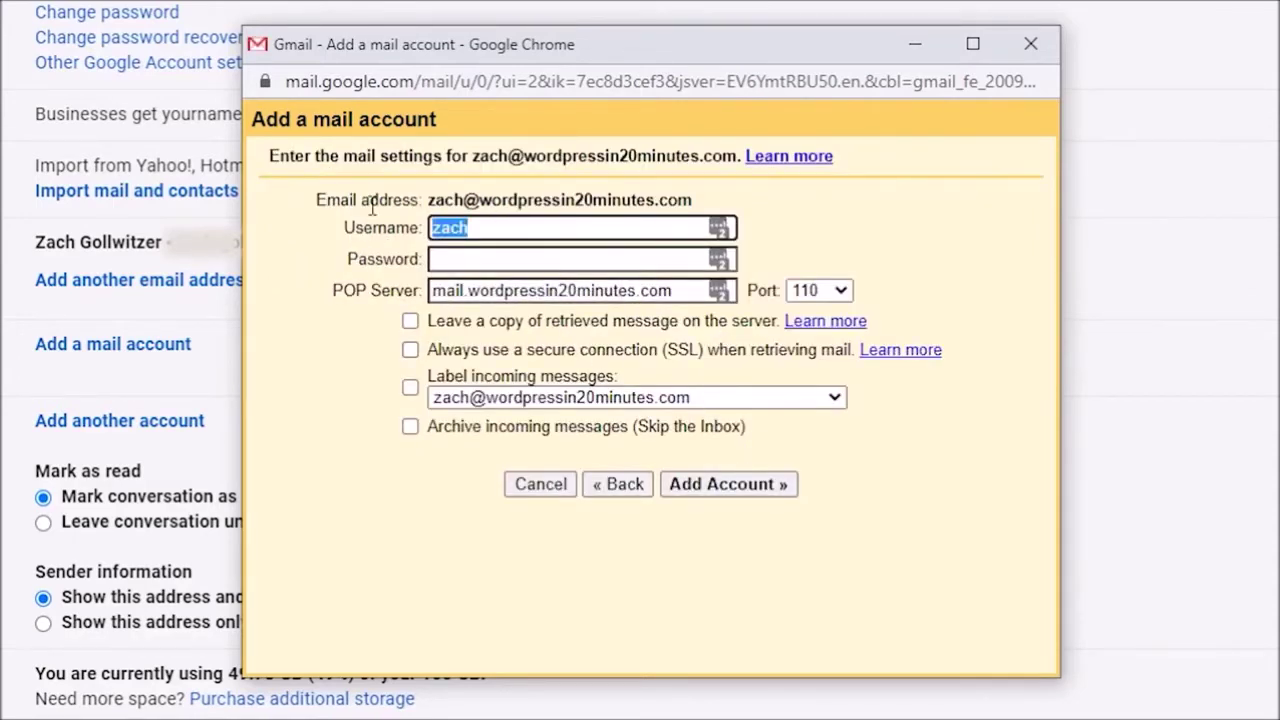
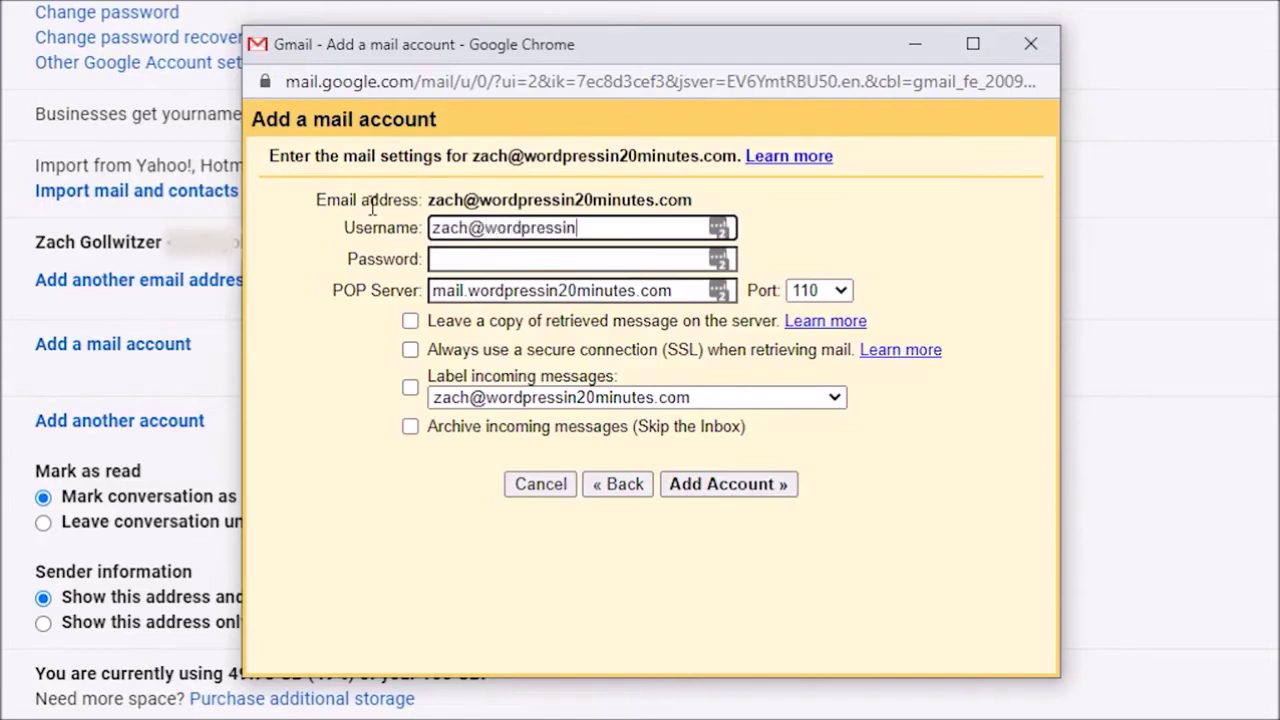
key("Tab")
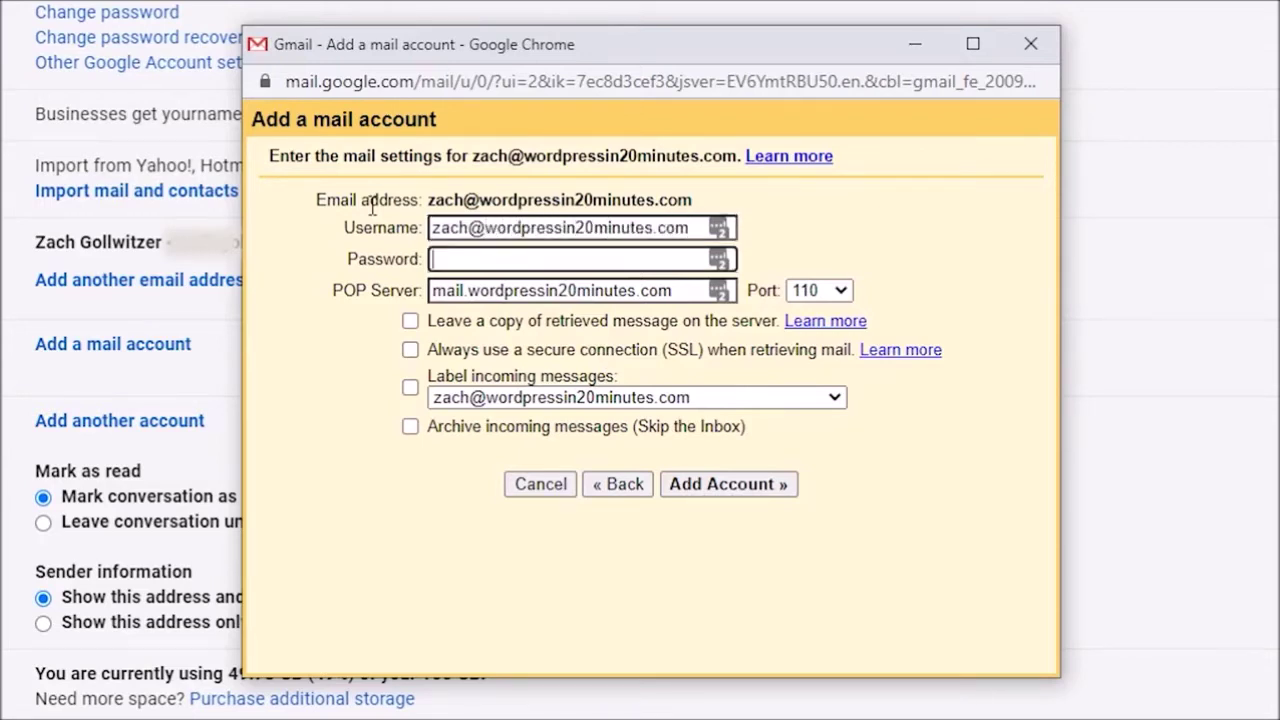
type("•••••••••••")
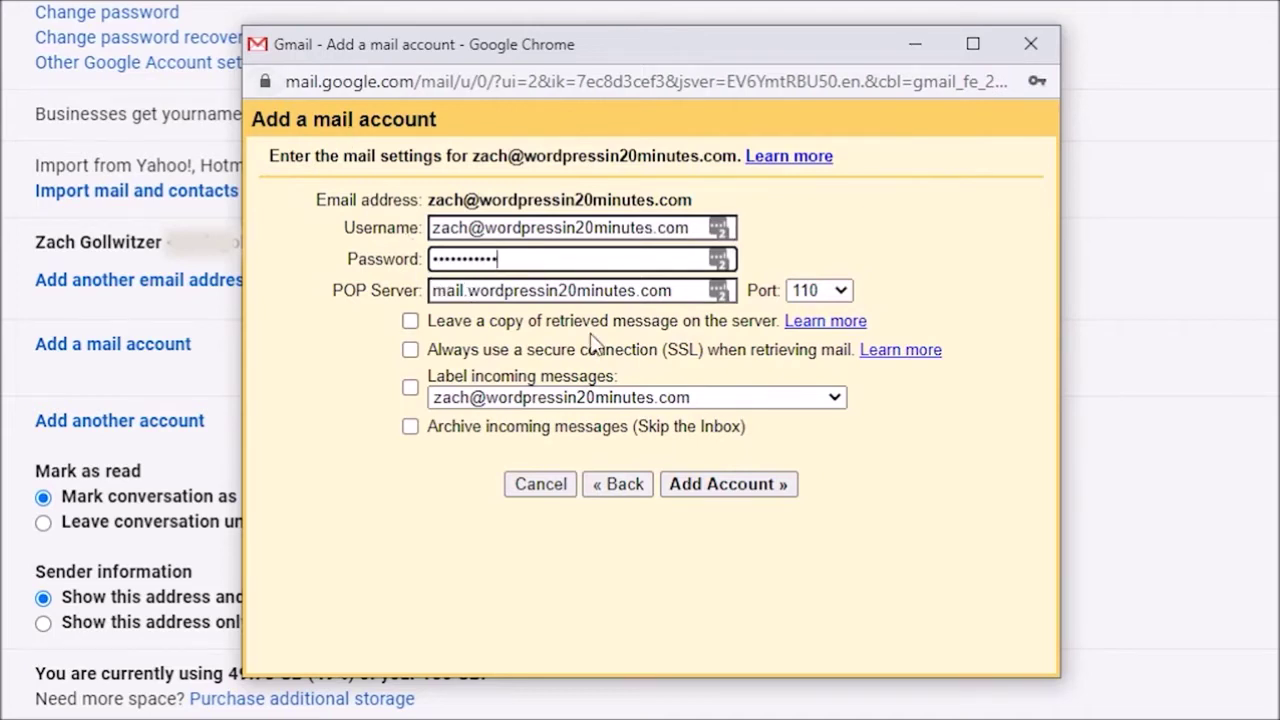
left_click_drag(677, 290, 410, 292)
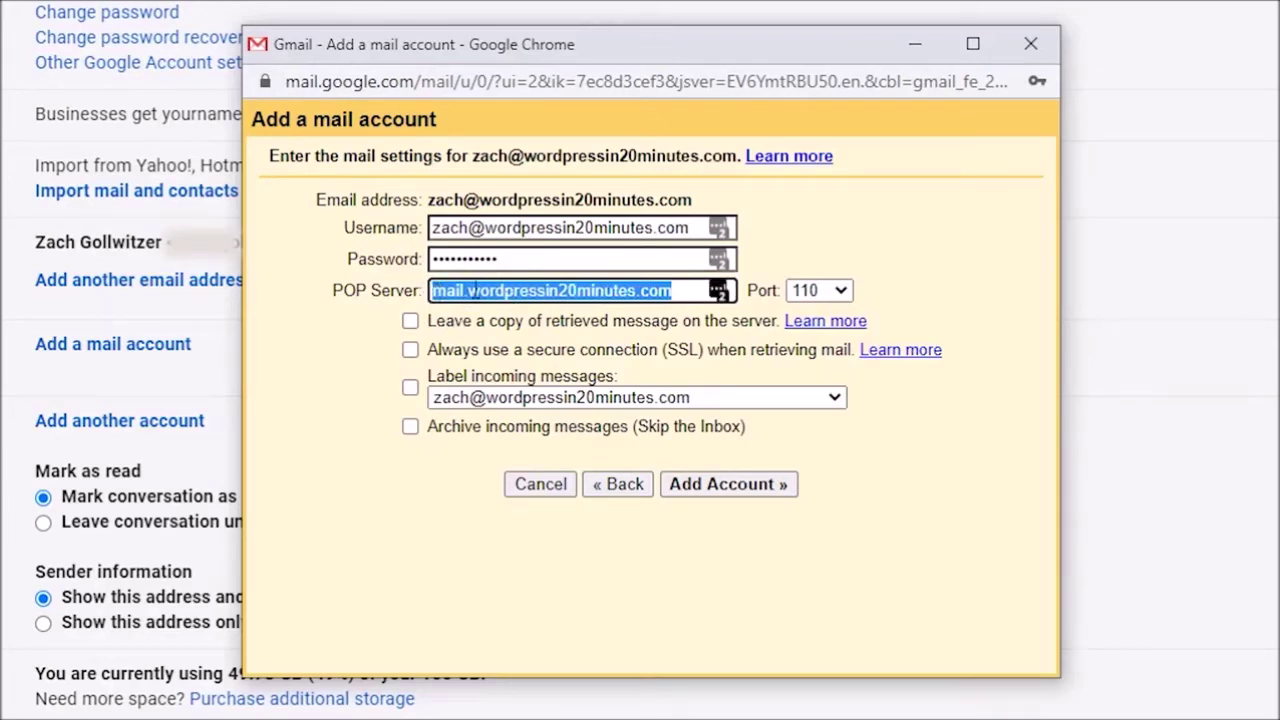
left_click(473, 290)
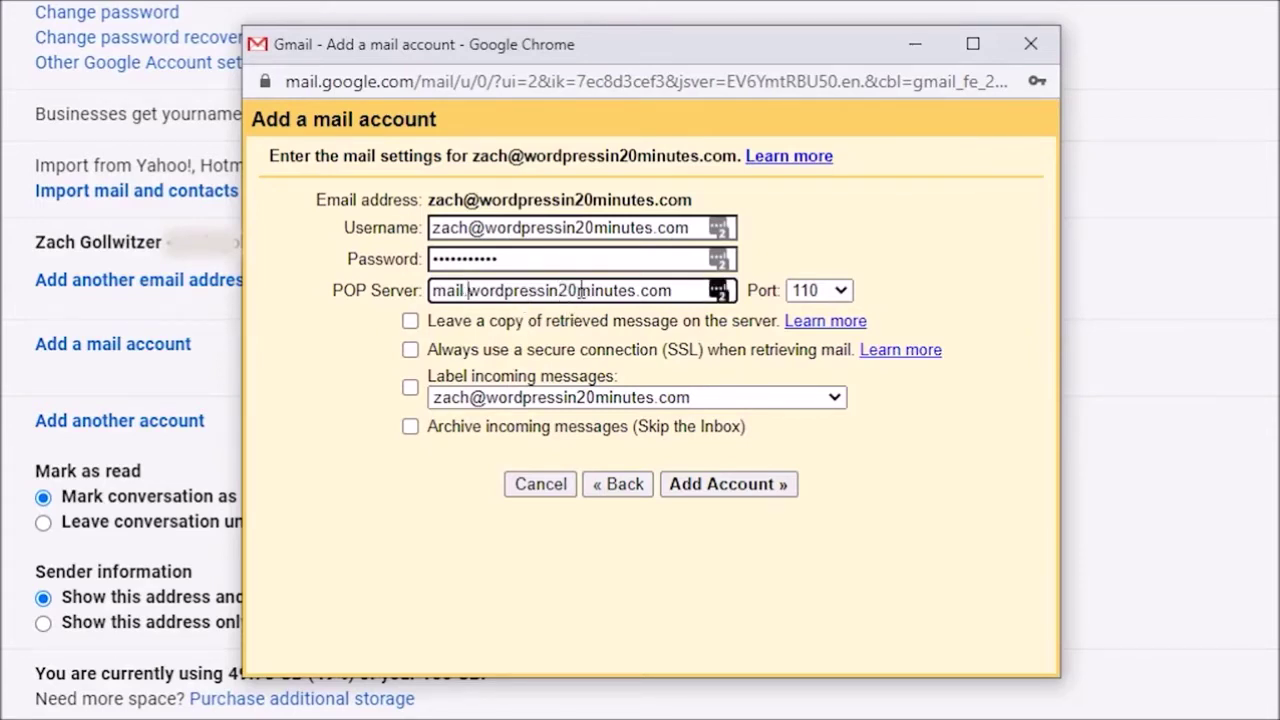
- Set the POP port to 995 and enable leave-copy, SSL, labelling and archiving options
left_click(842, 292)
left_click(838, 386)
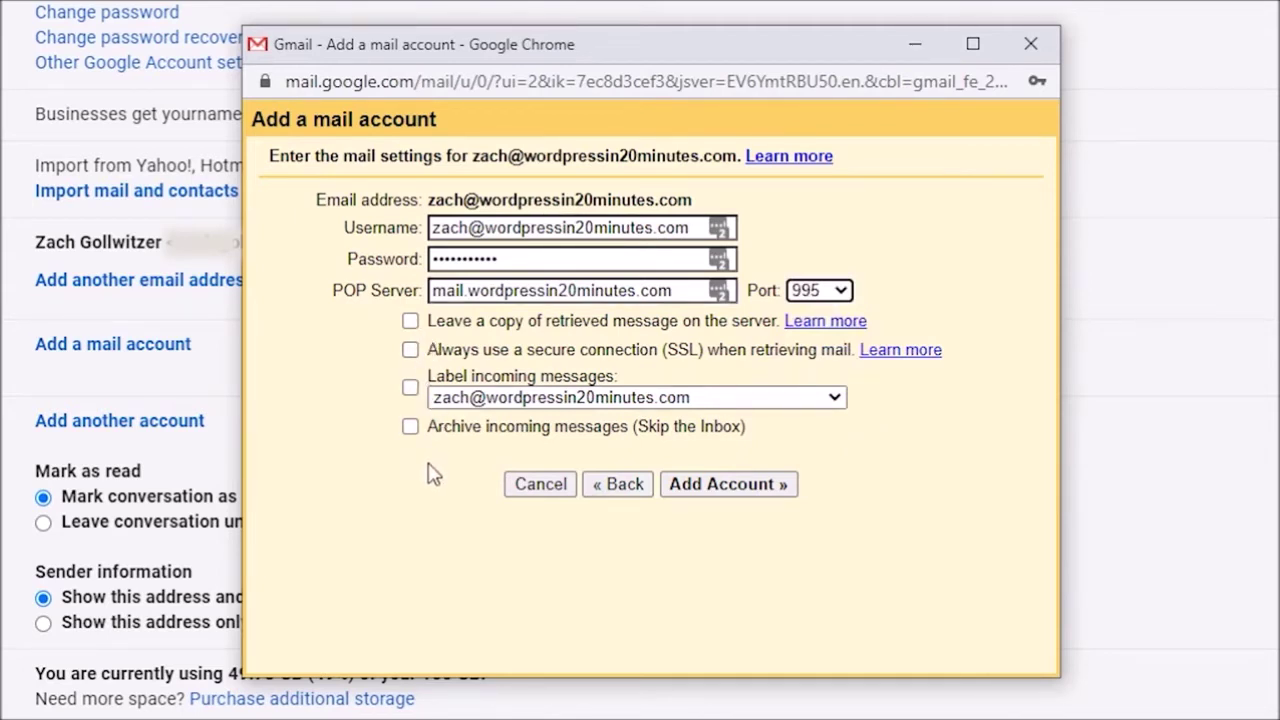
left_click(410, 321)
left_click(410, 349)
left_click(411, 388)
left_click(411, 426)
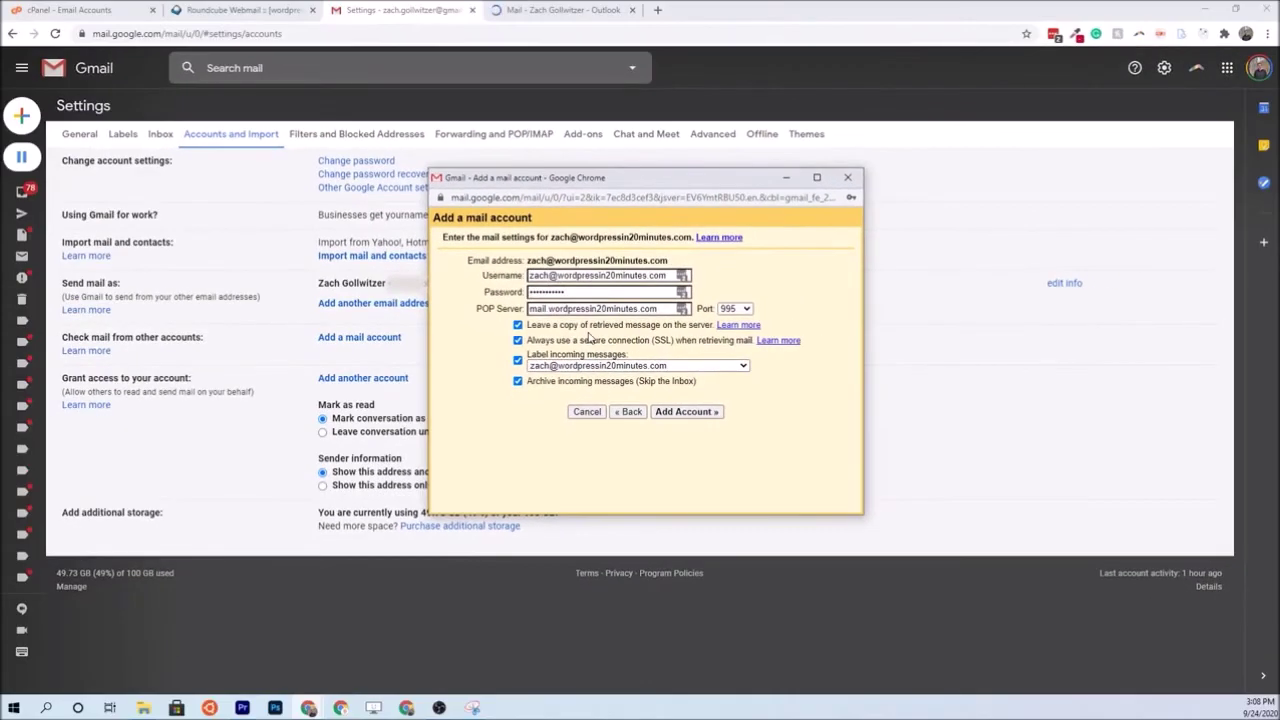
left_click(238, 10)
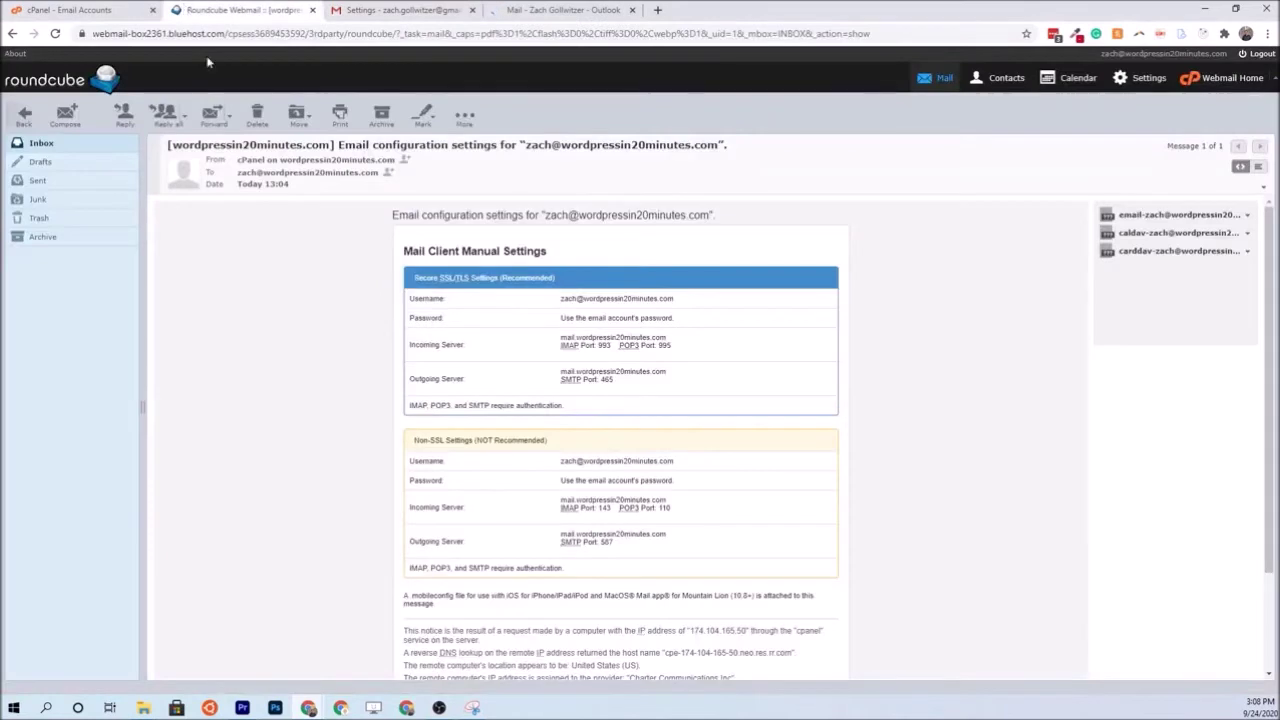
left_click(117, 144)
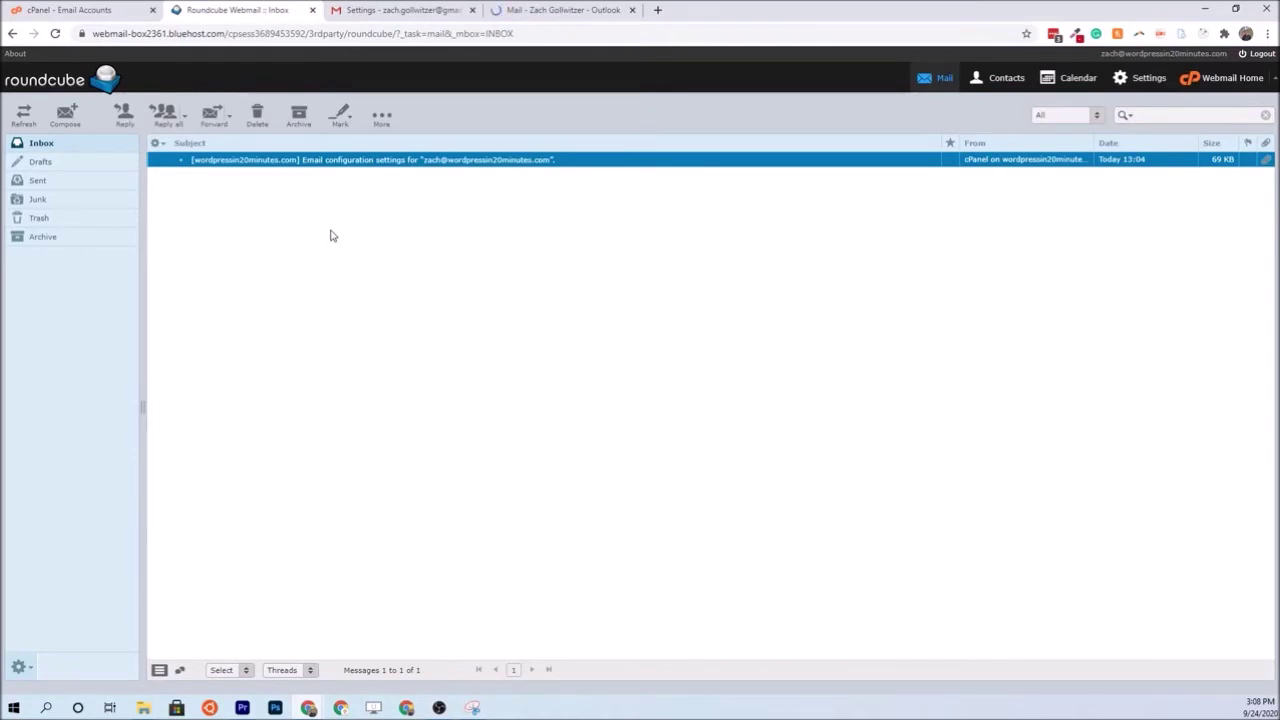
left_click(422, 7)
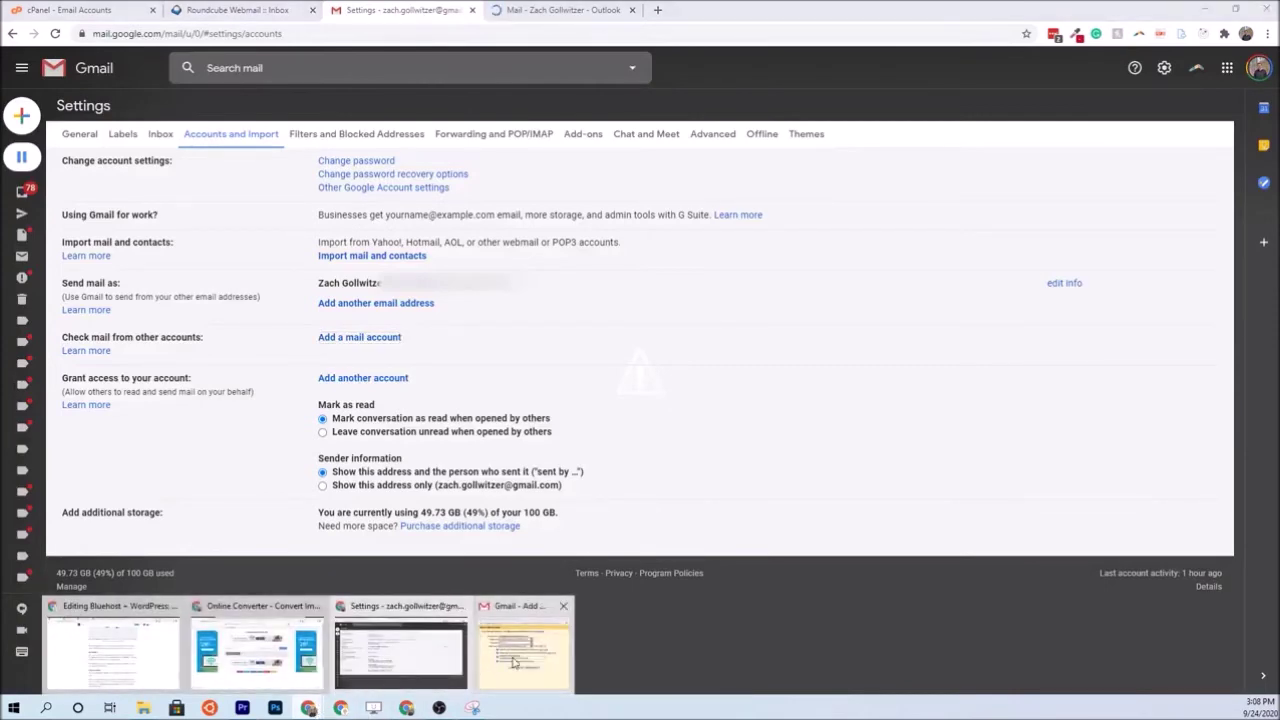
- Bring the Gmail 'Add a mail account' window back to the front
left_click(522, 650)
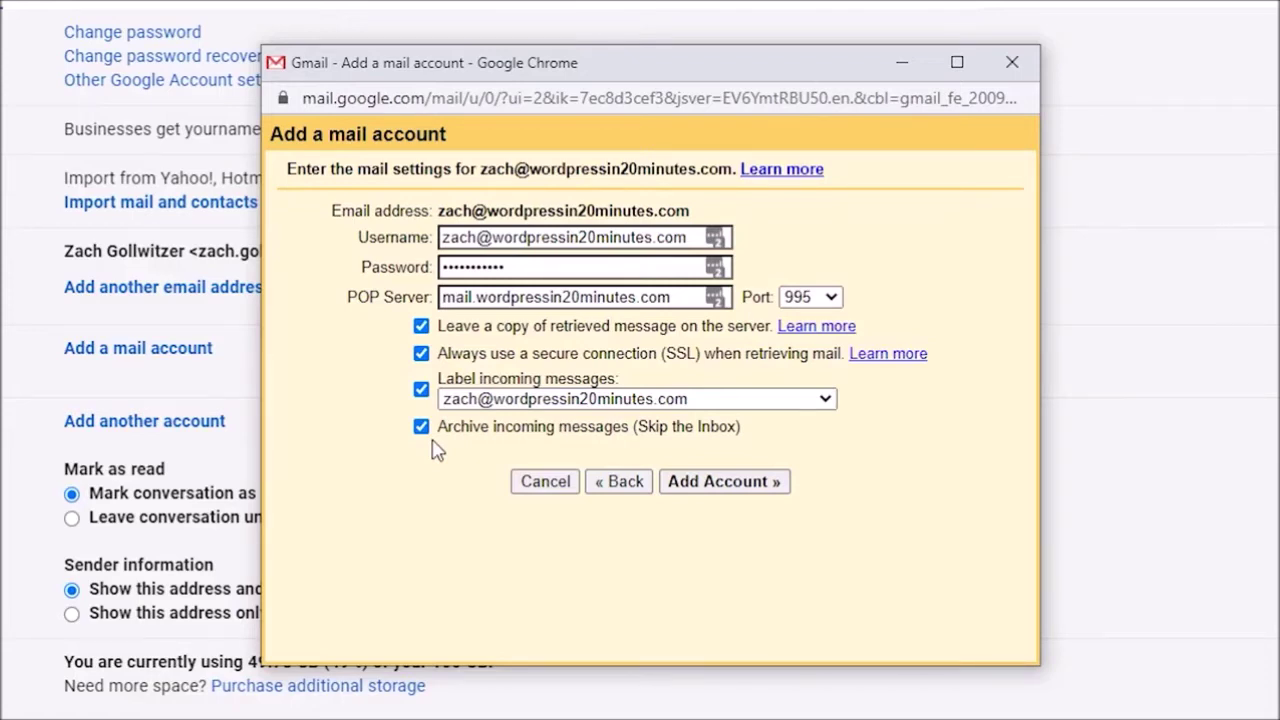
- Add the POP3 account without saving the password, and set up sending as it with a first-name-only sender
left_click(711, 488)
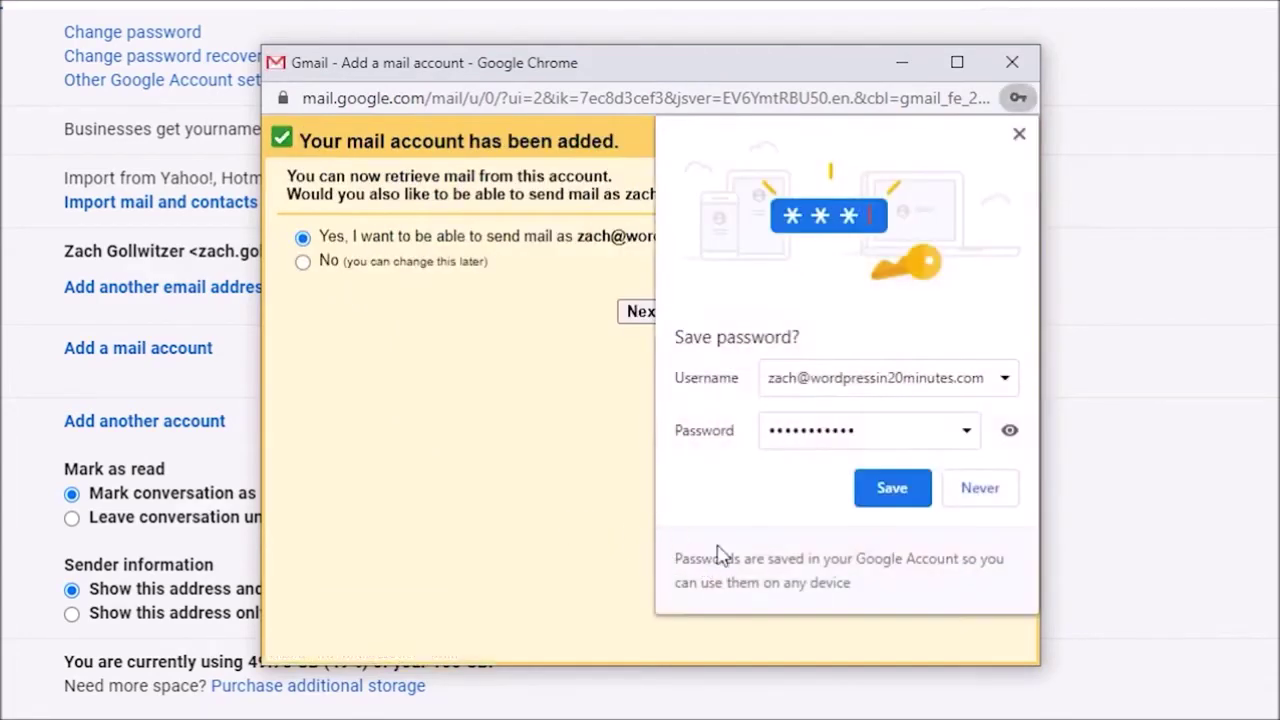
left_click(978, 492)
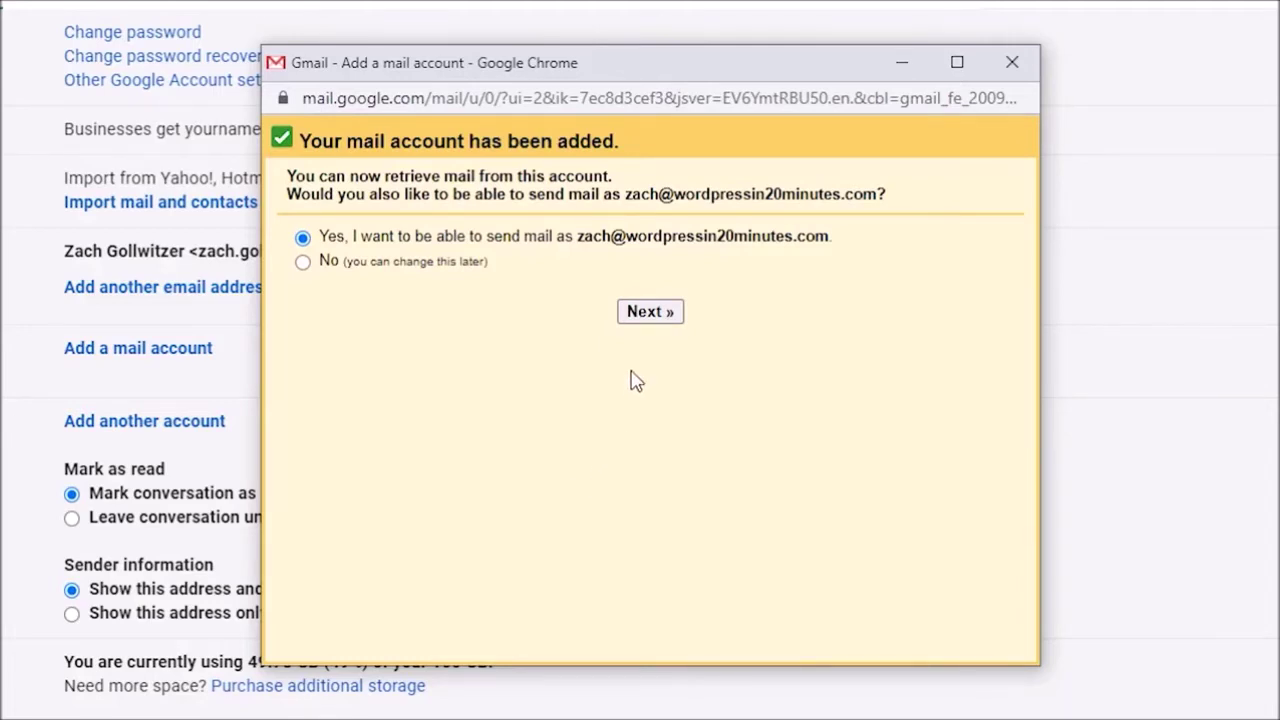
left_click(650, 312)
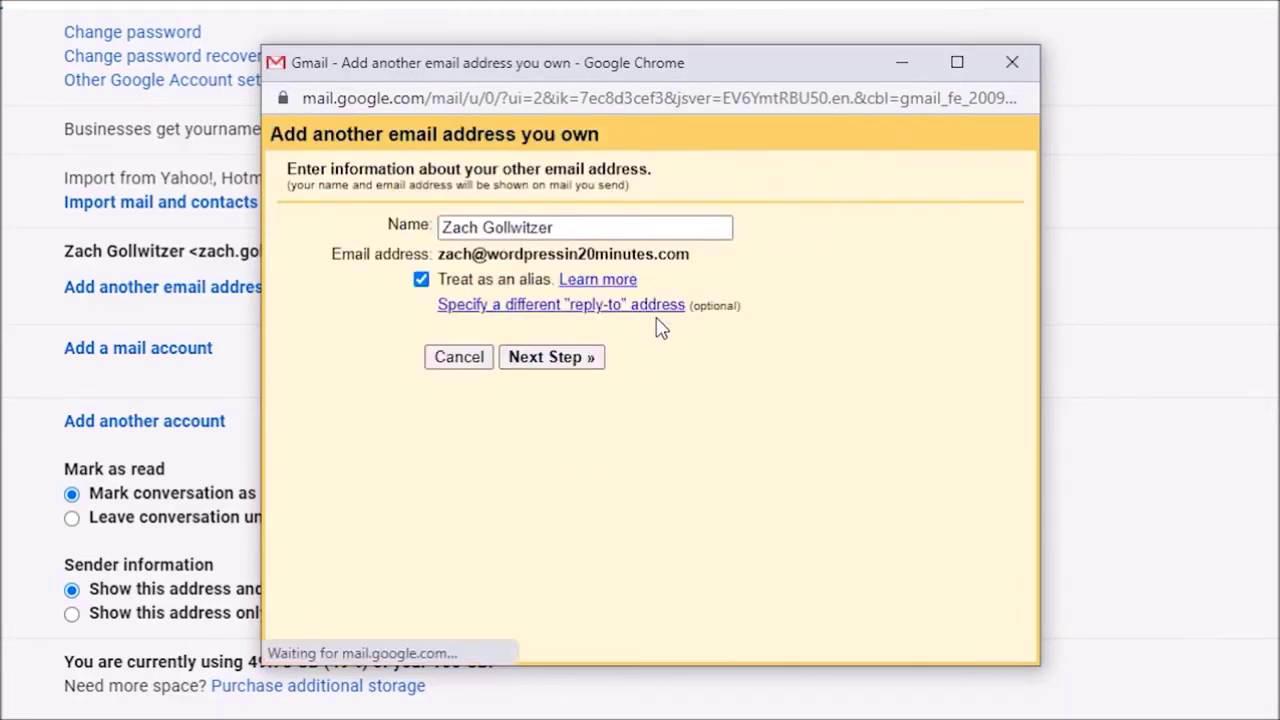
left_click_drag(572, 228, 430, 248)
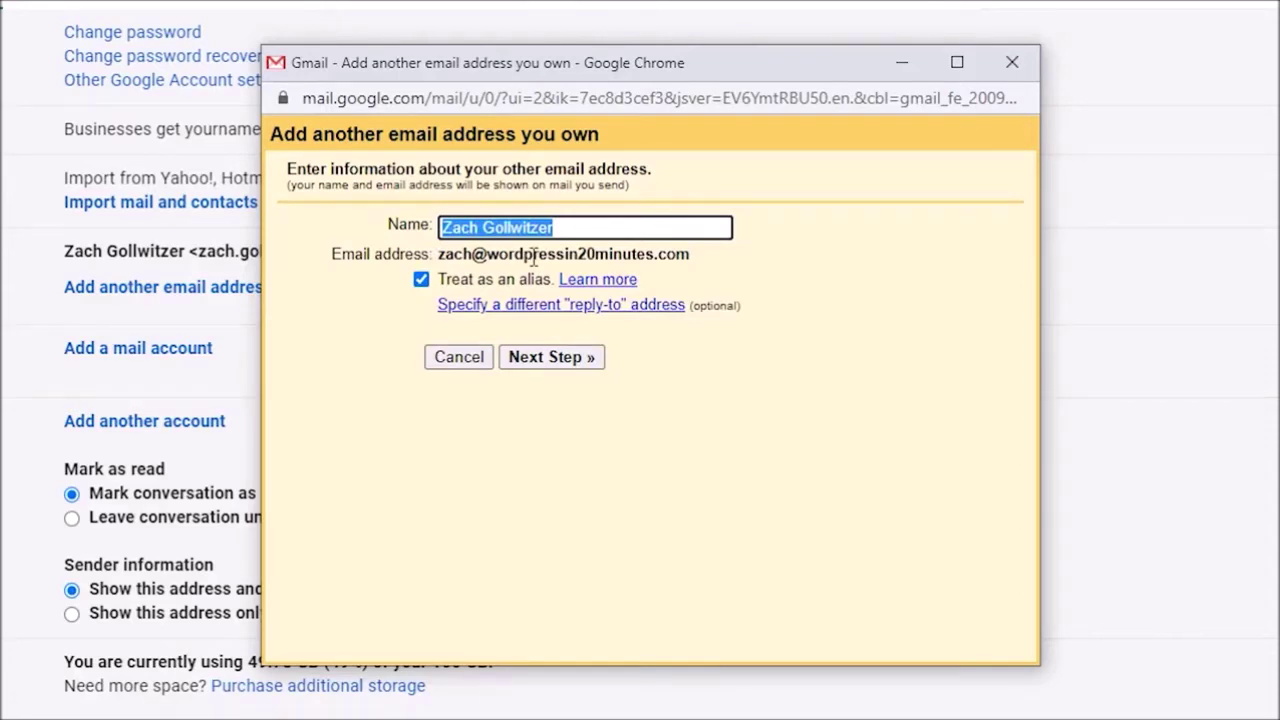
left_click(578, 229)
key("BackSpace")
key("BackSpace")
key("BackSpace")
key("BackSpace")
key("BackSpace")
key("BackSpace")
key("BackSpace")
key("BackSpace")
key("BackSpace")
key("BackSpace")
key("BackSpace")
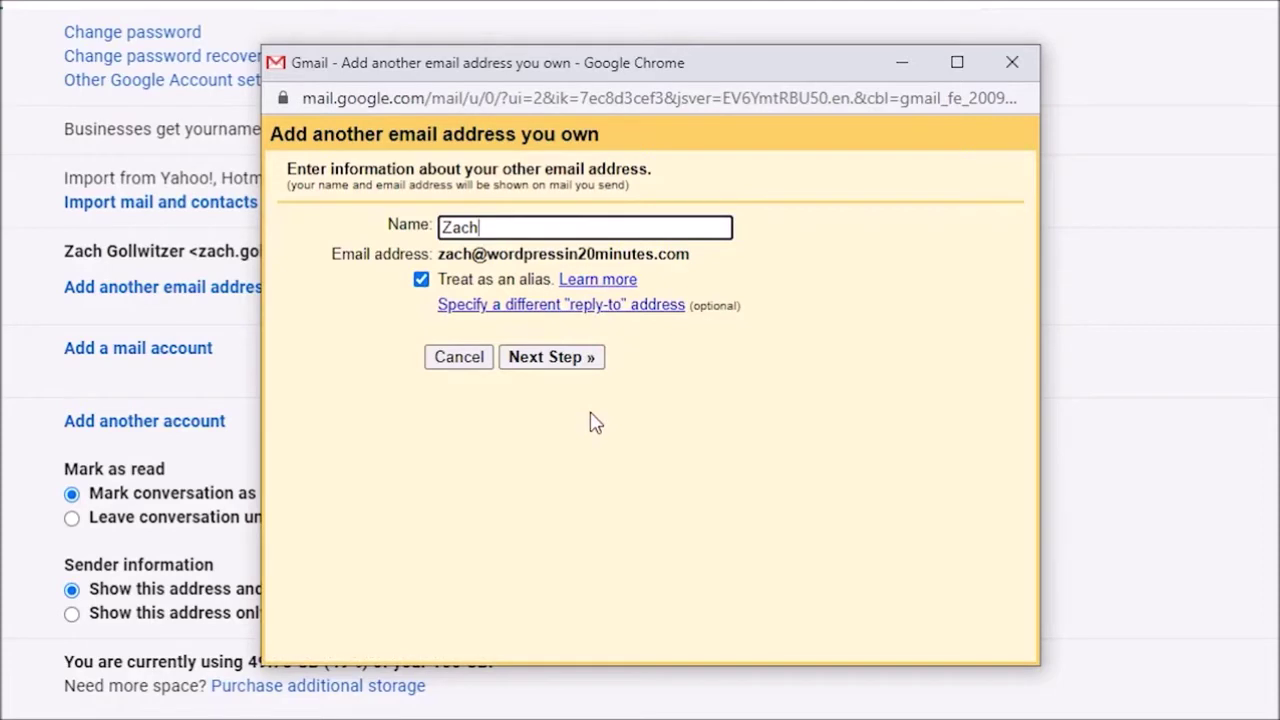
left_click(560, 370)
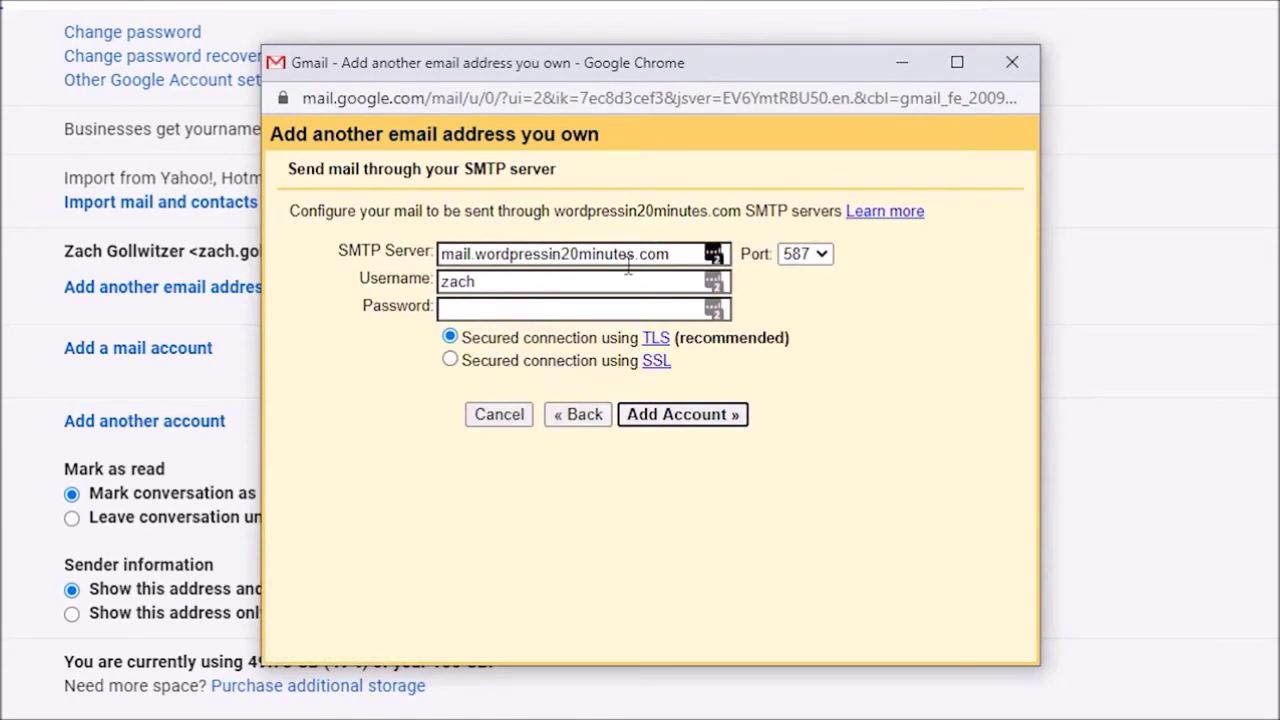
- Give Gmail's SMTP settings port 465 with SSL, the full domain e-mail address as username and the password, and submit
left_click_drag(672, 254, 440, 240)
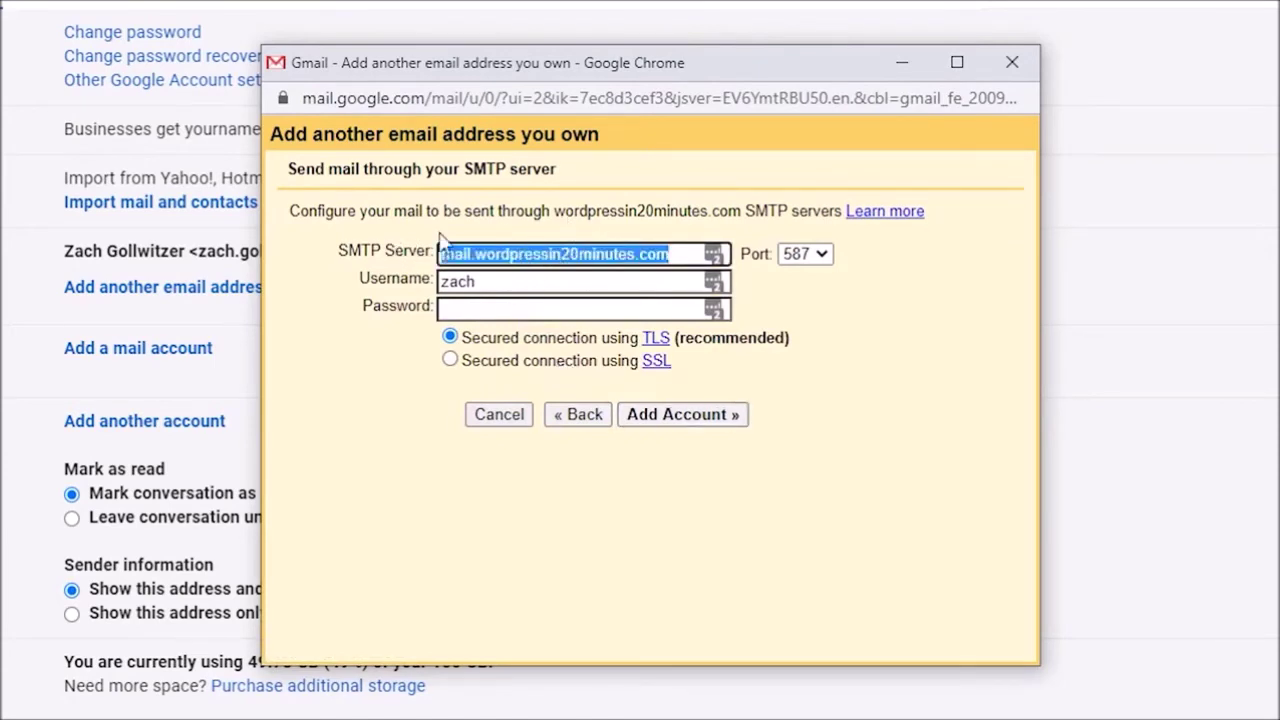
left_click(794, 258)
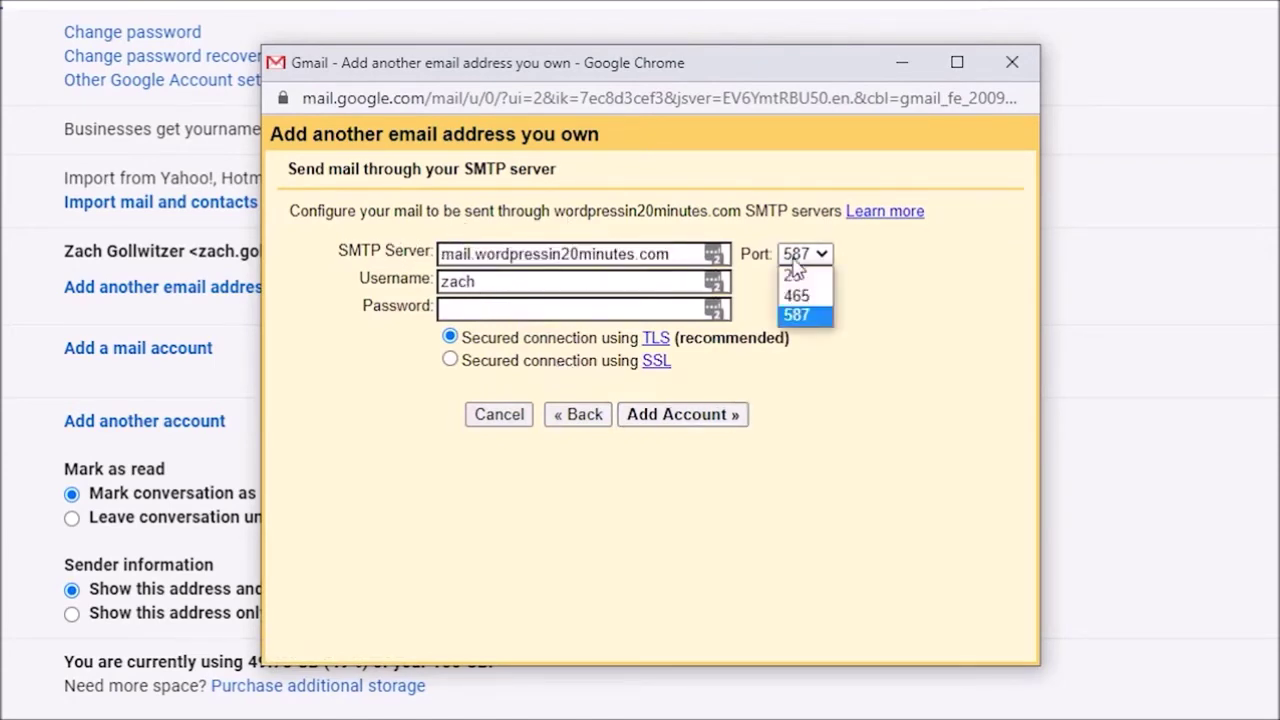
left_click(805, 296)
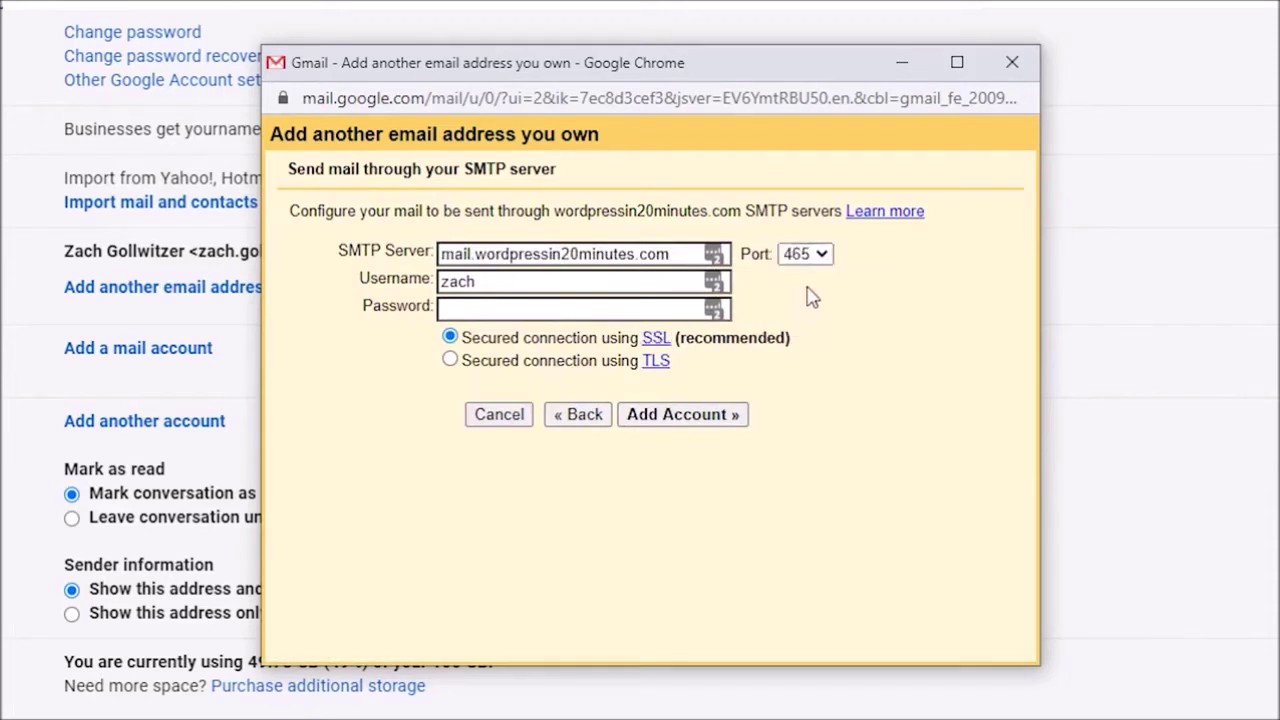
left_click_drag(491, 280, 371, 279)
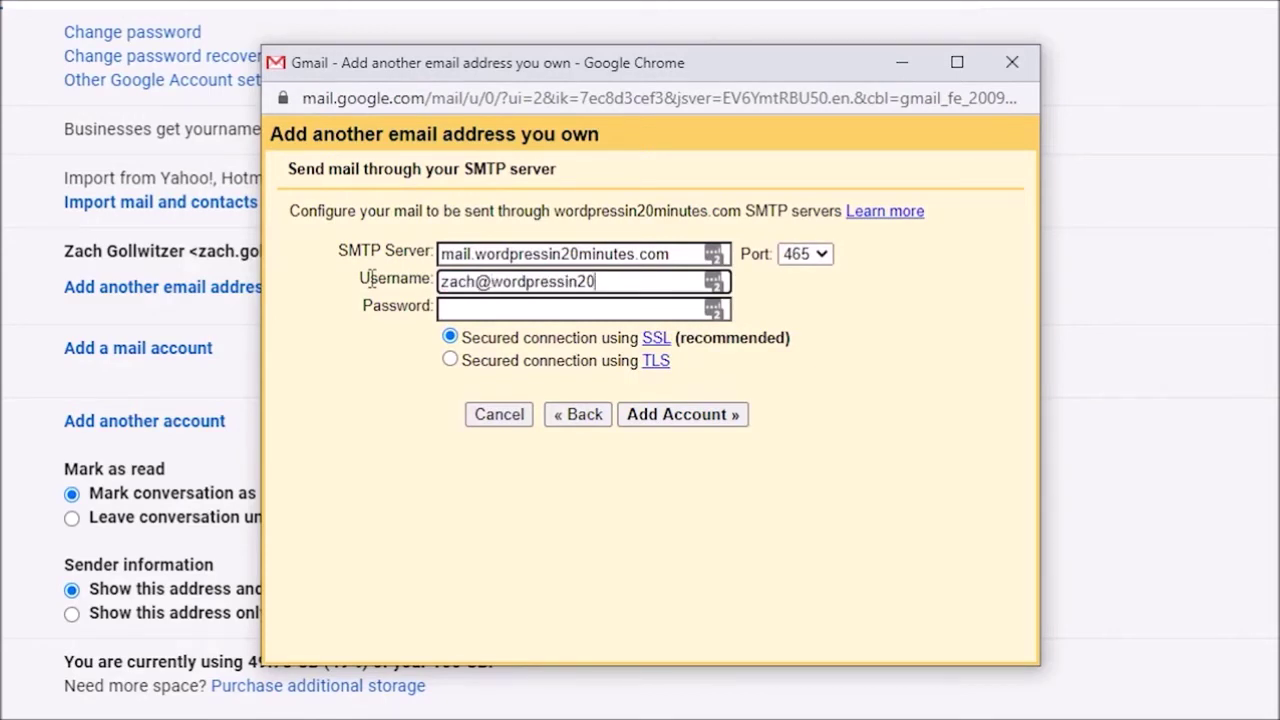
key("Tab")
type("•••••••••••")
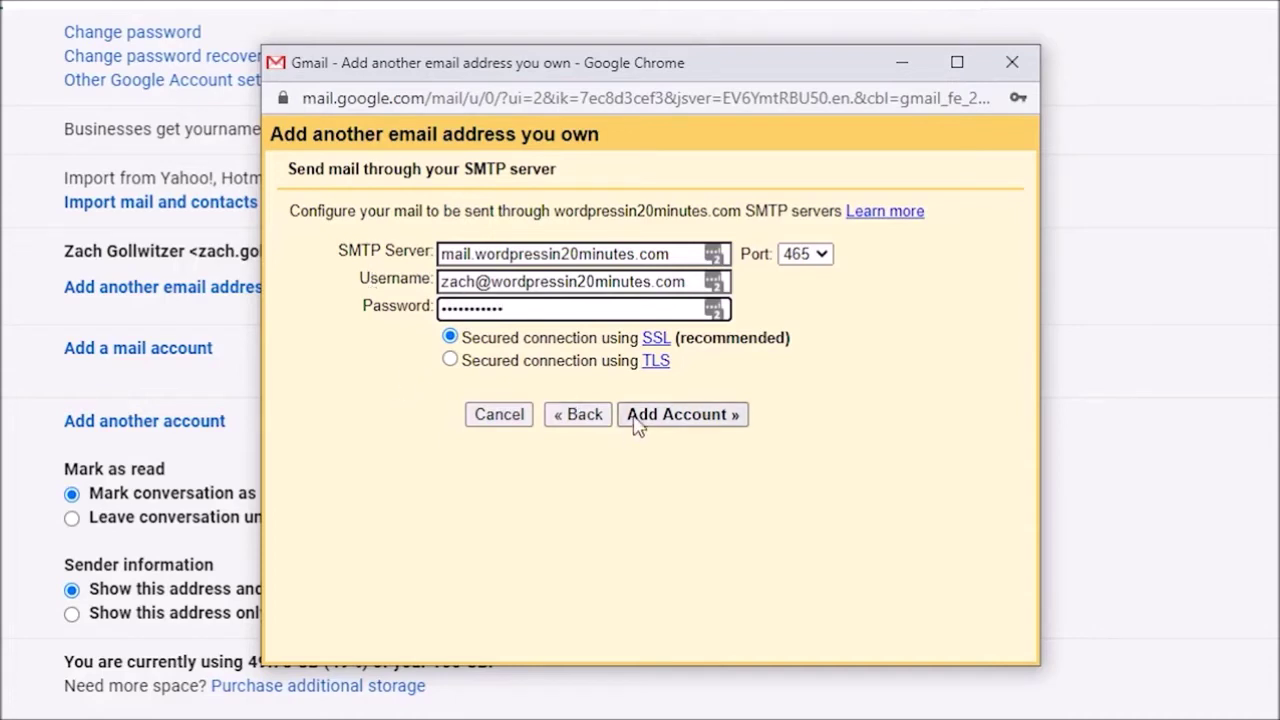
left_click(660, 418)
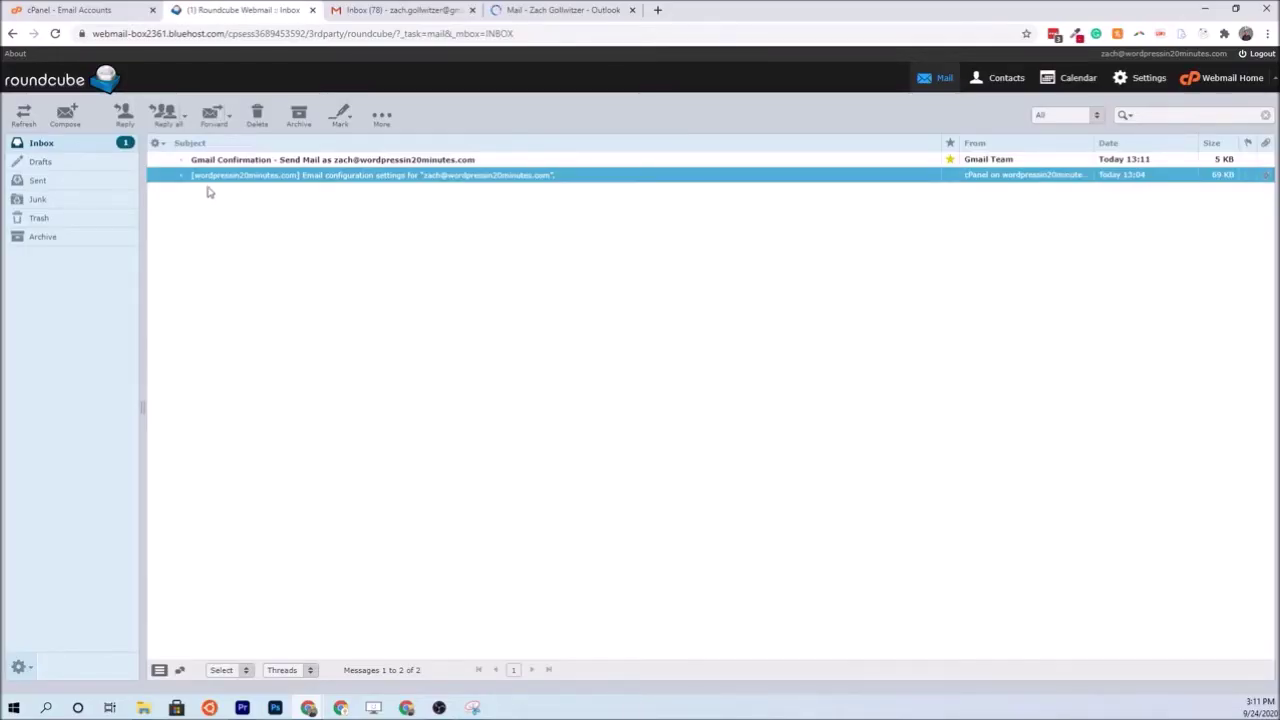
- Copy the code from the Roundcube Gmail Confirmation message and submit it in Gmail's verification window
double_click(230, 163)
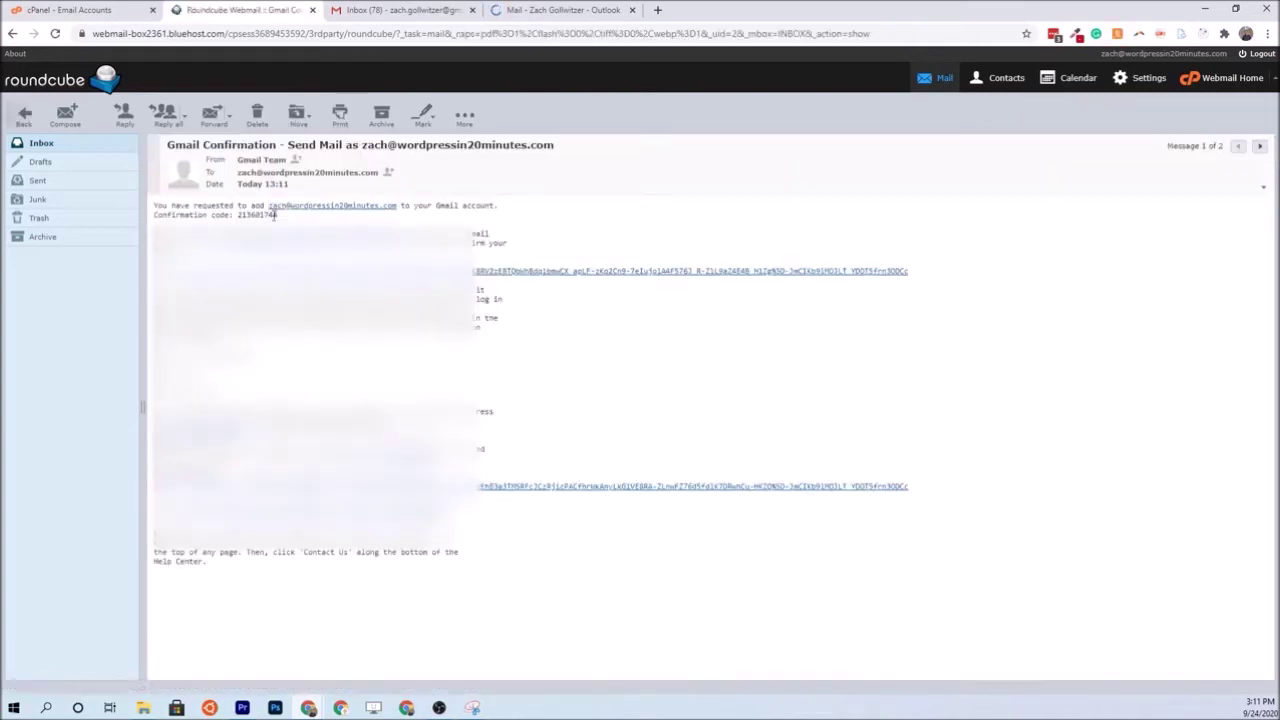
left_click_drag(277, 215, 237, 217)
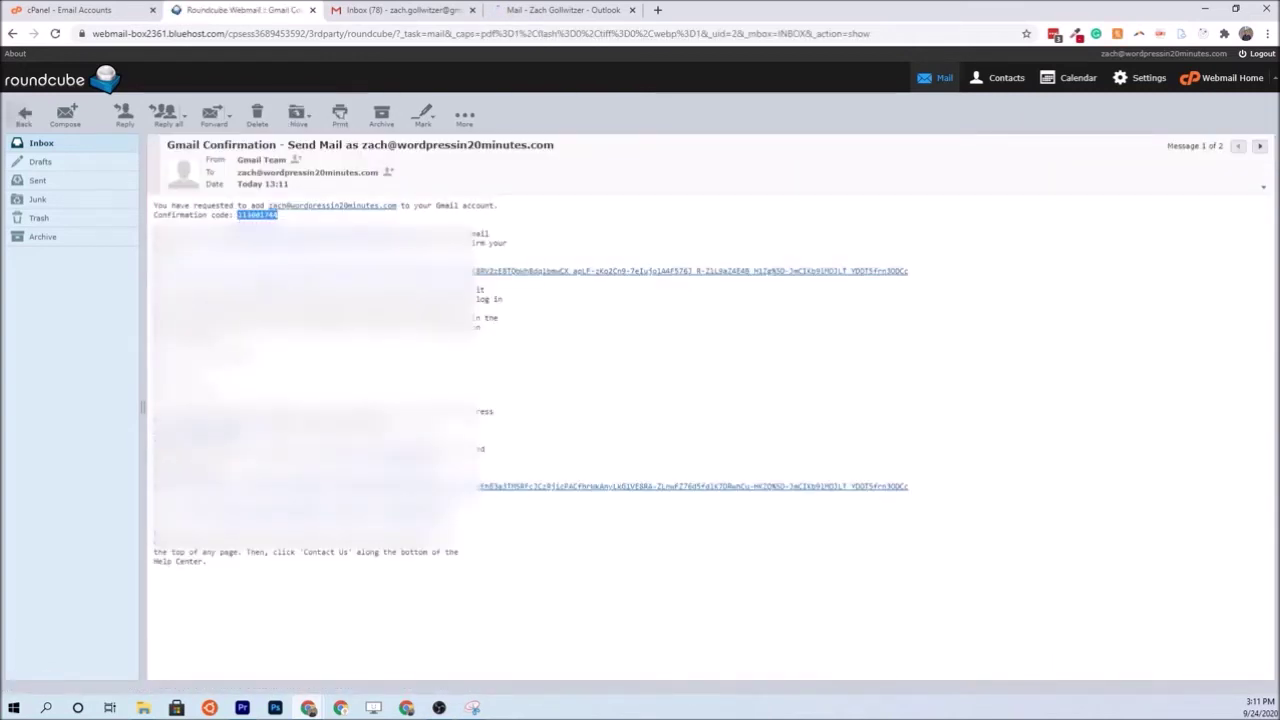
left_click(373, 707)
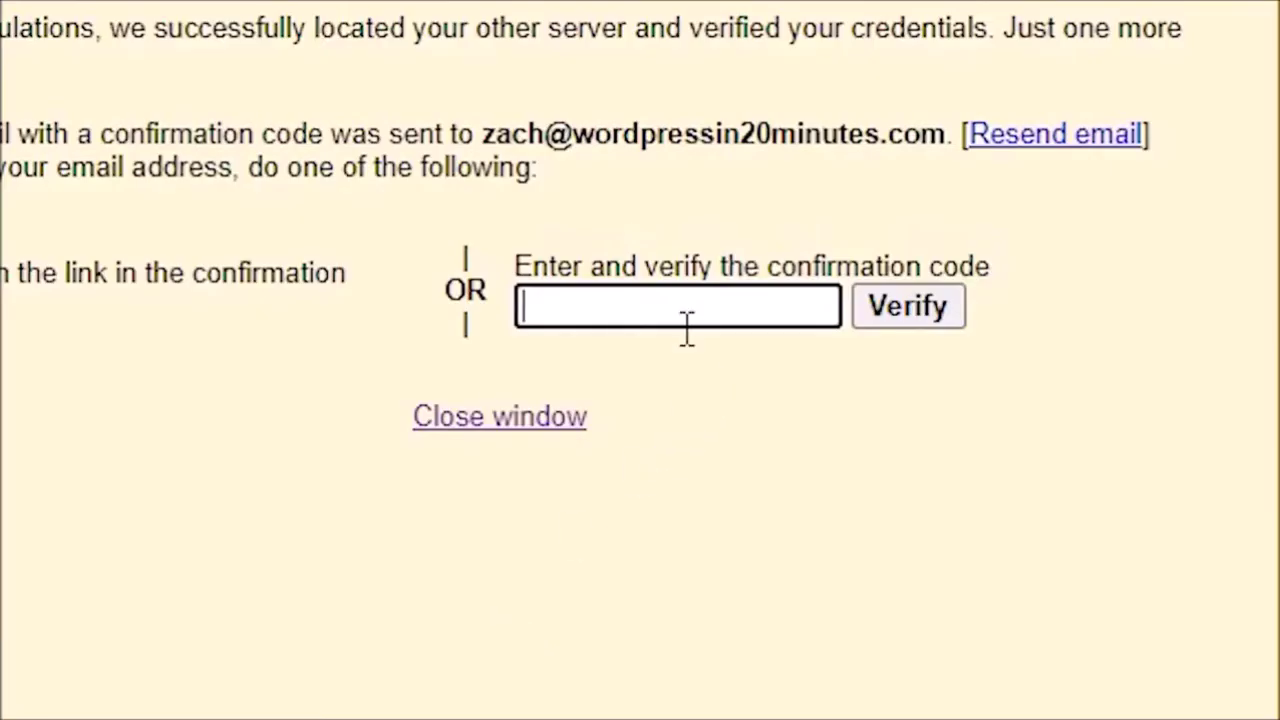
left_click(900, 322)
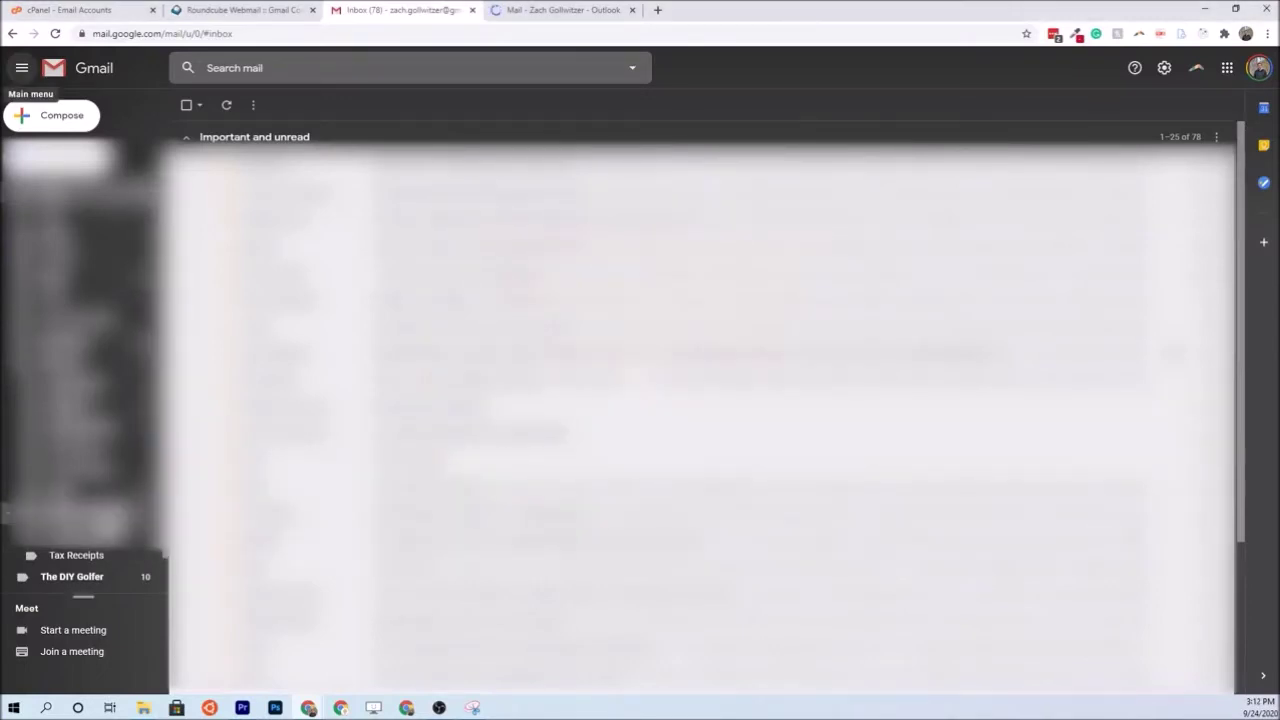
- View the domain address label's messages, then start a test message addressed to the domain address
scroll(85, 400, "down", 3)
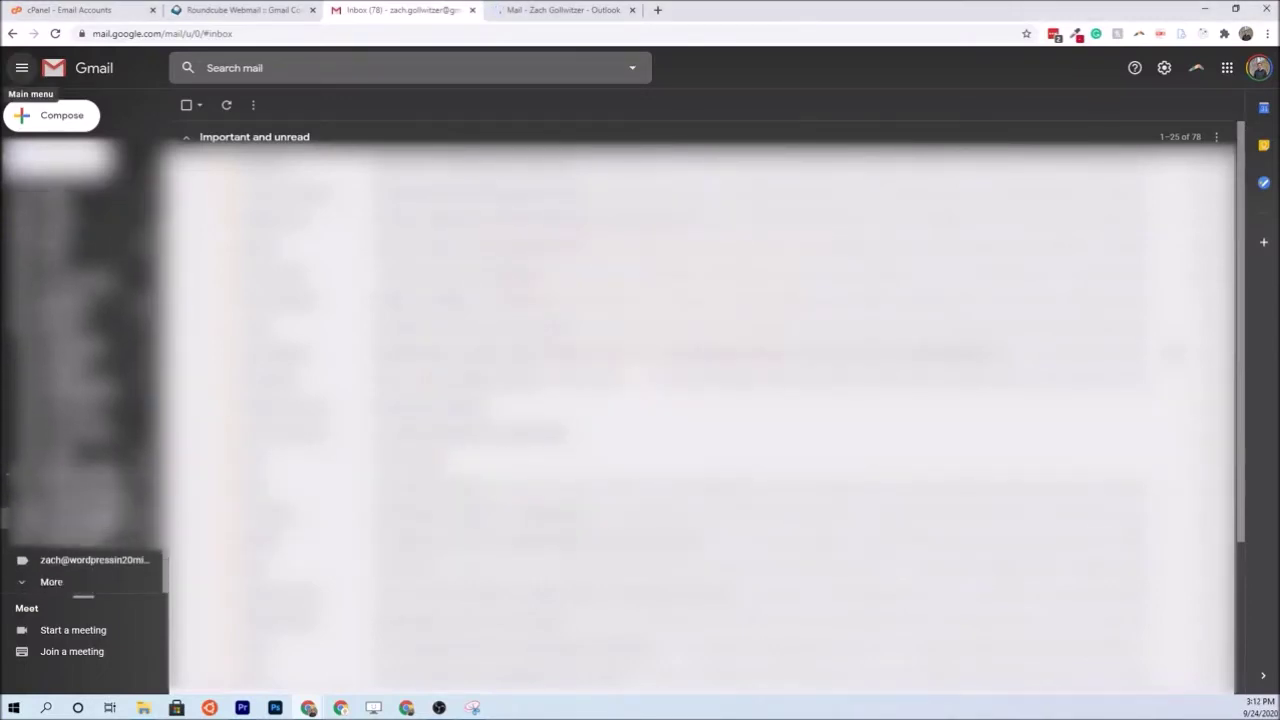
left_click(75, 563)
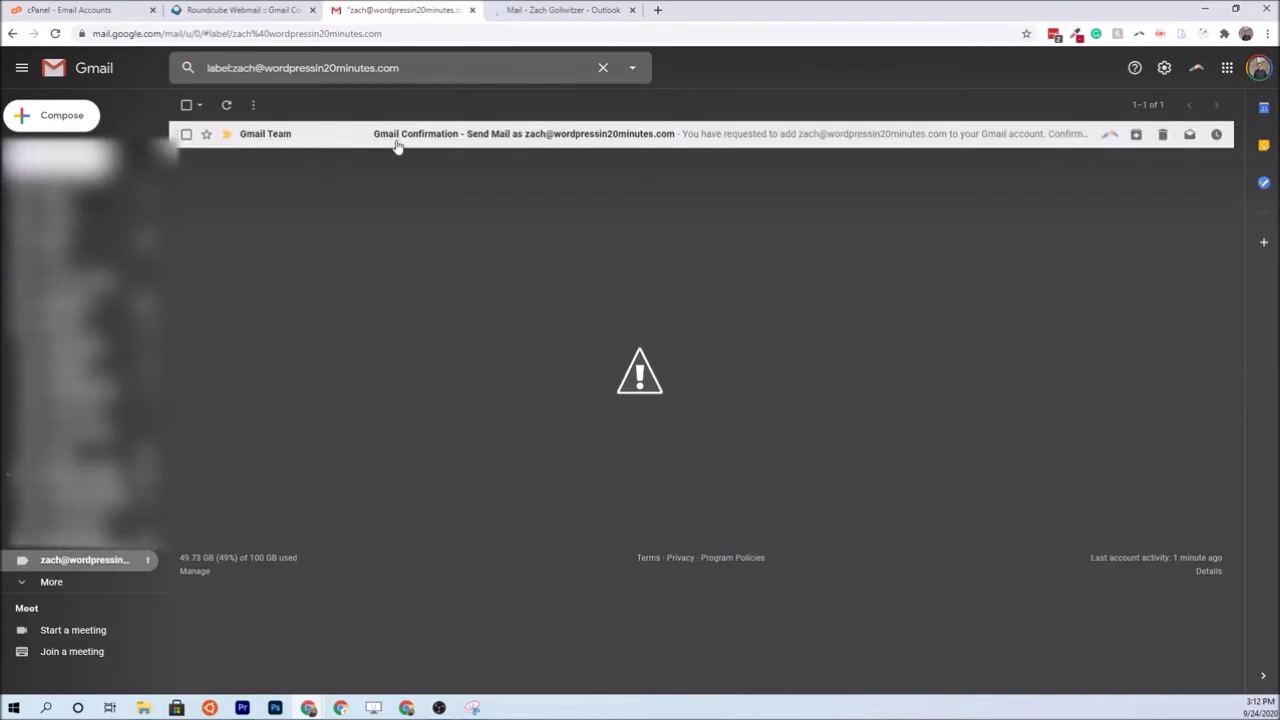
left_click(79, 122)
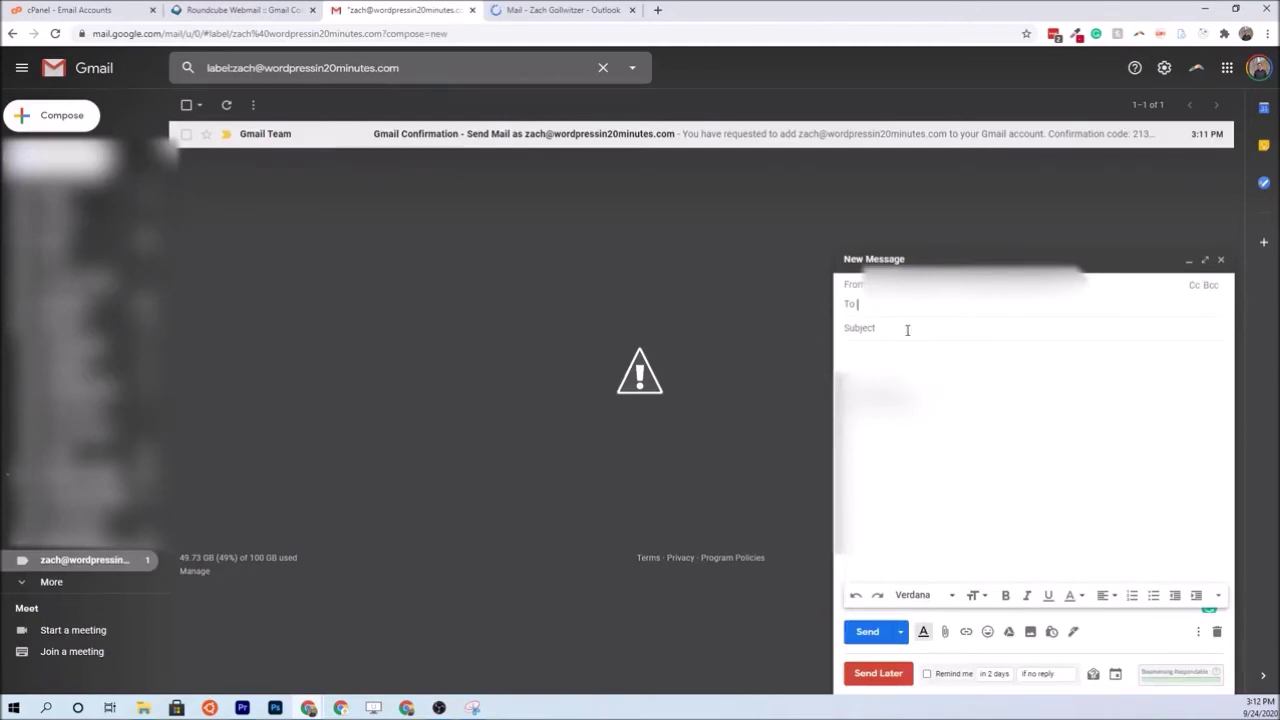
type("z")
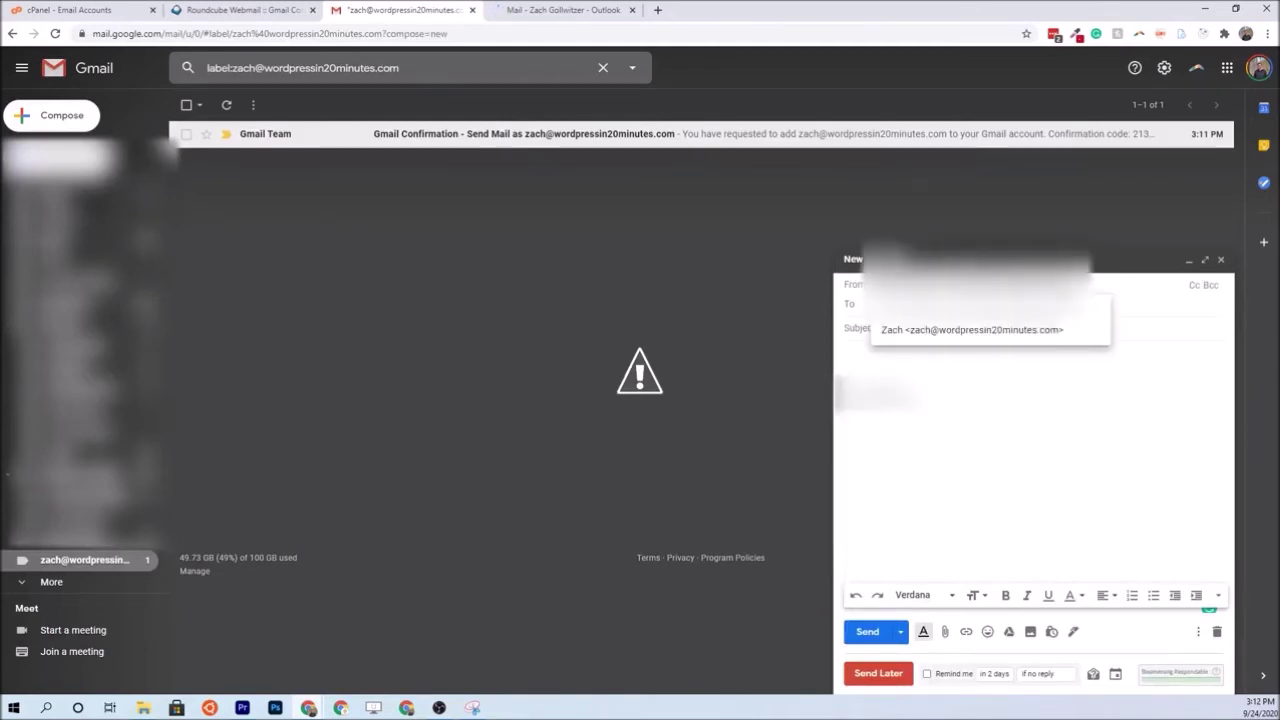
left_click(1067, 341)
left_click(955, 326)
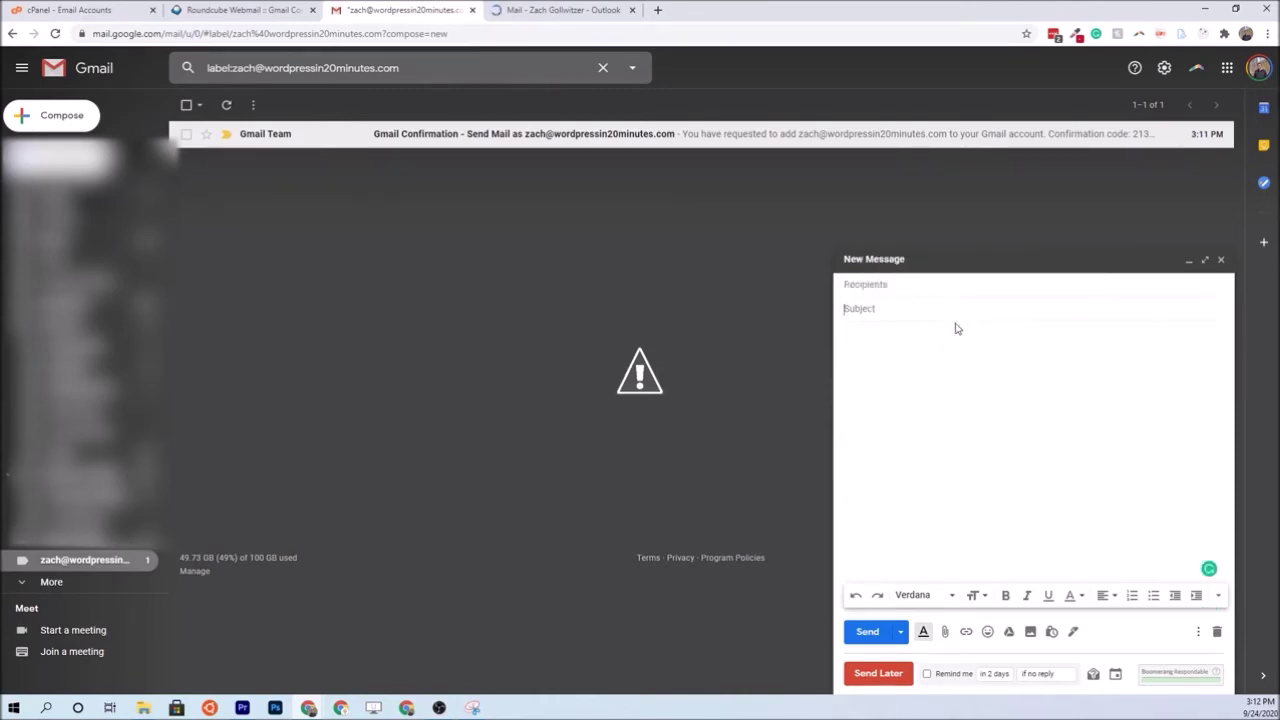
- Discard the test draft and open Gmail's full settings page
left_click(1220, 259)
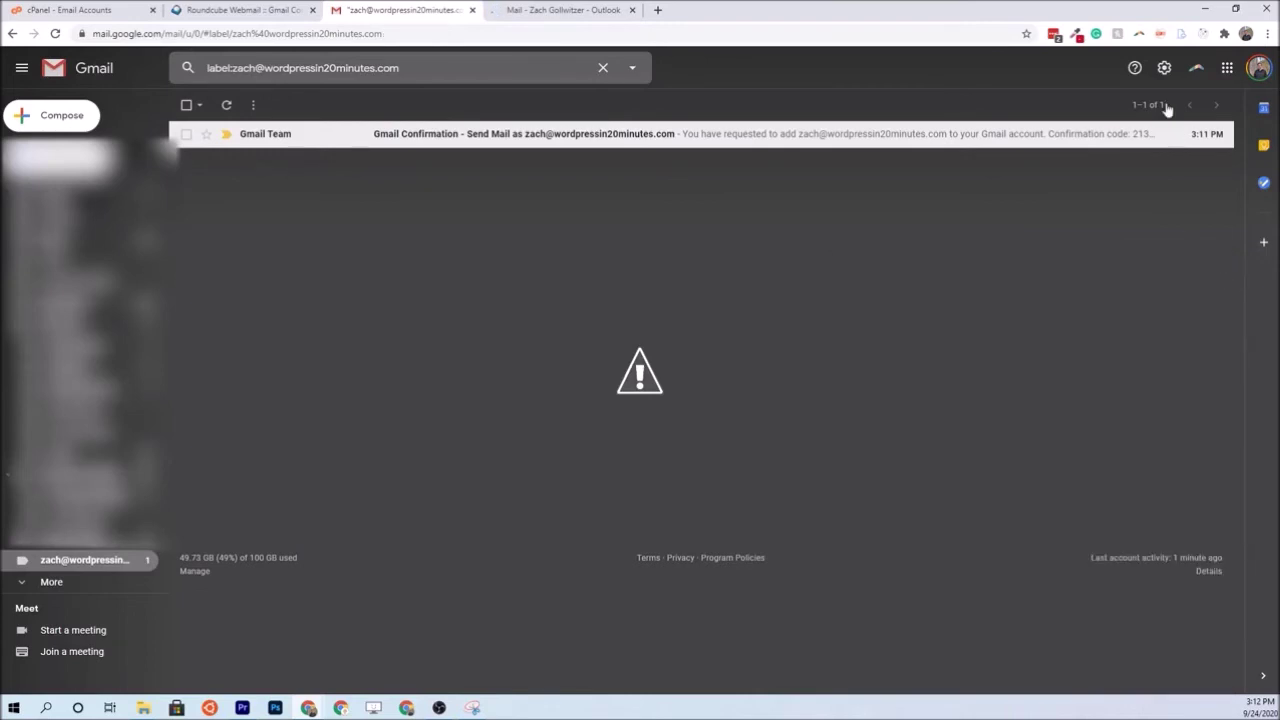
left_click(1164, 67)
left_click(1143, 136)
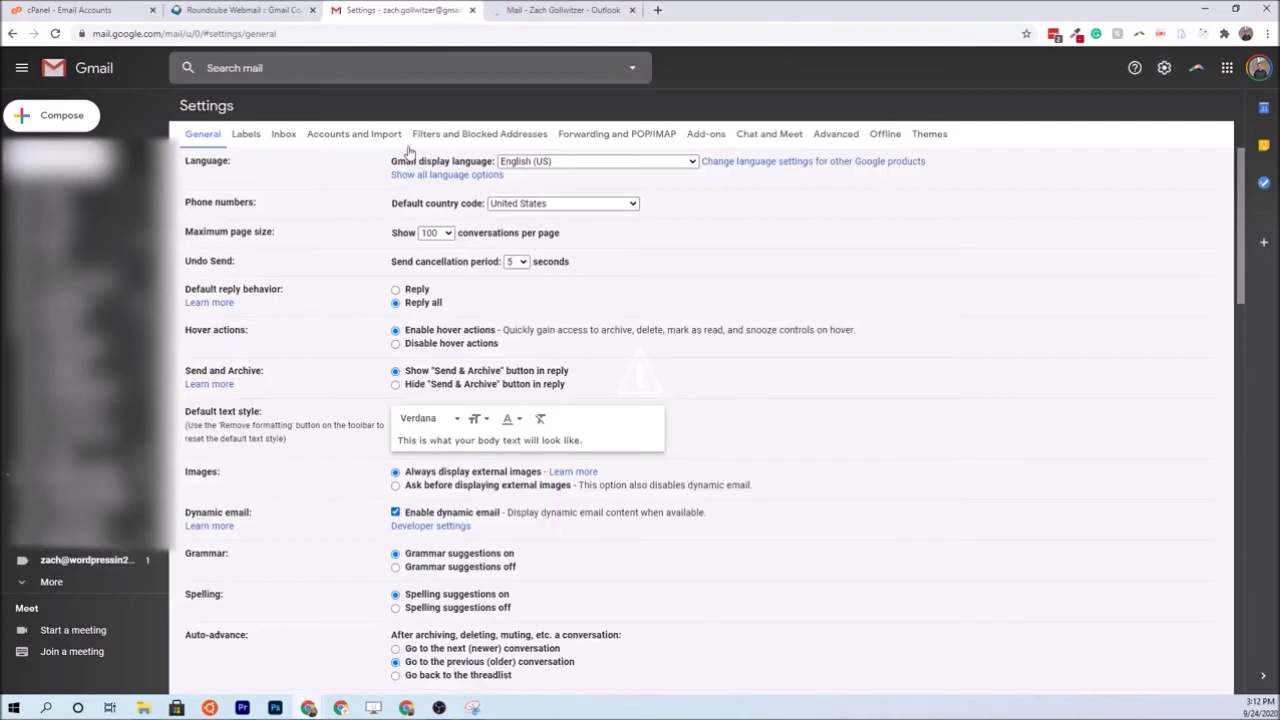
- Review the domain address's send-as and POP3 entries under Accounts and Import, then move to Outlook.com
left_click(354, 134)
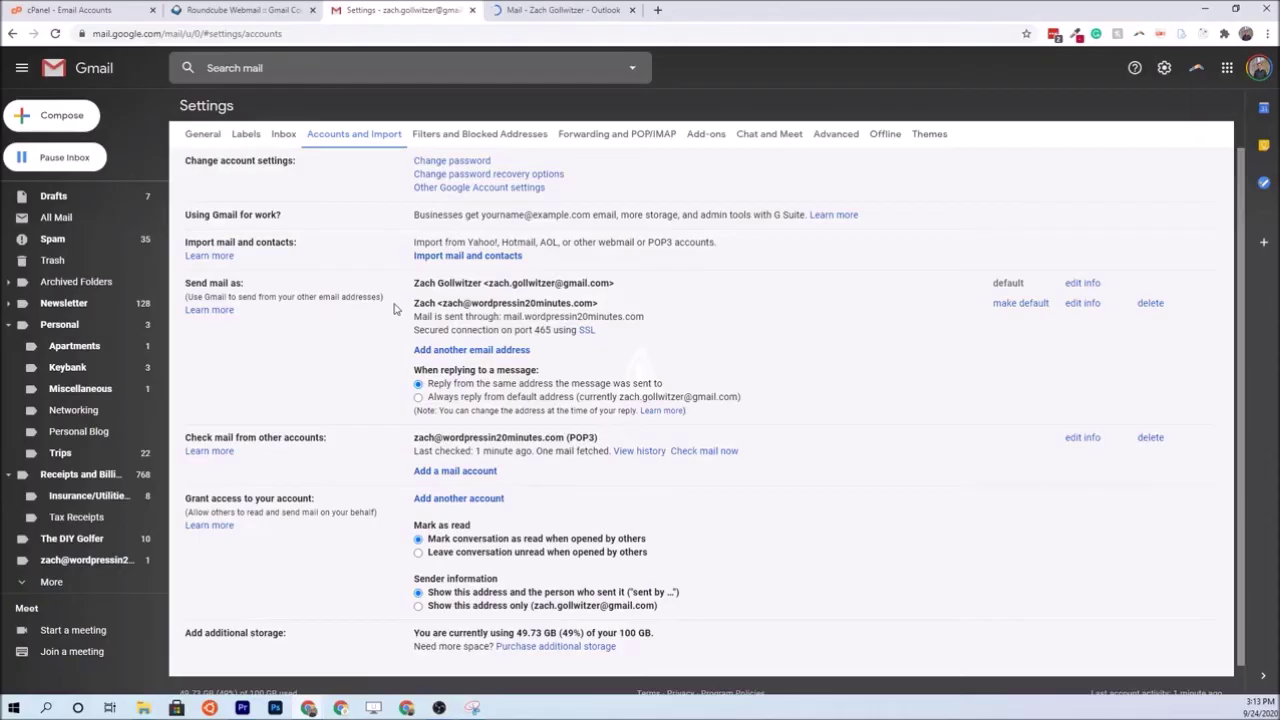
left_click(529, 12)
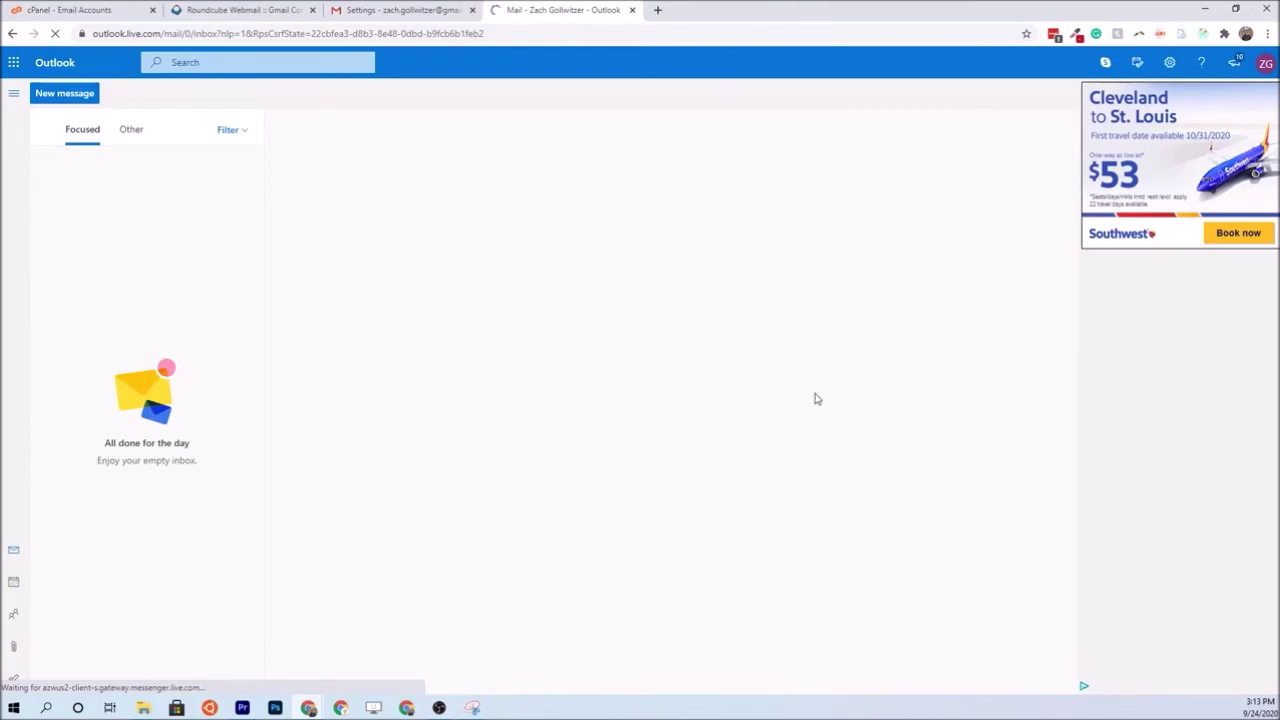
- In Outlook's Sync email settings, add another email account with manual configuration enabled
left_click(1169, 62)
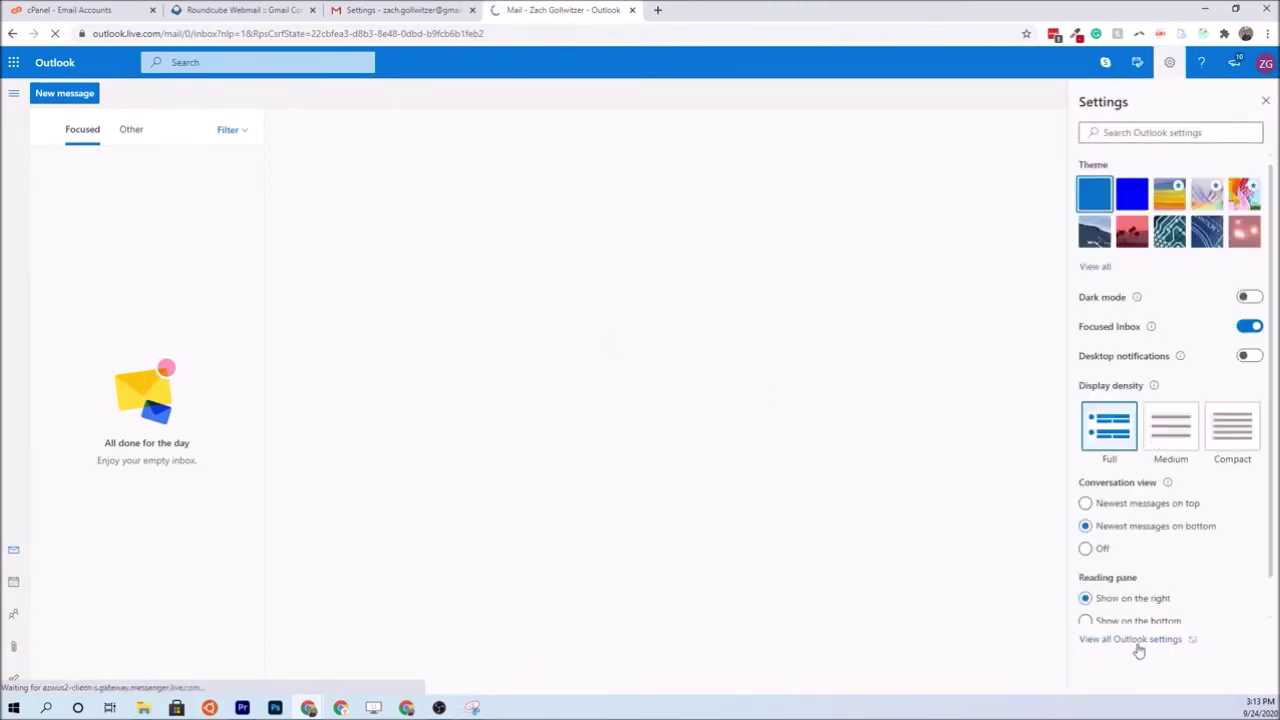
left_click(1138, 645)
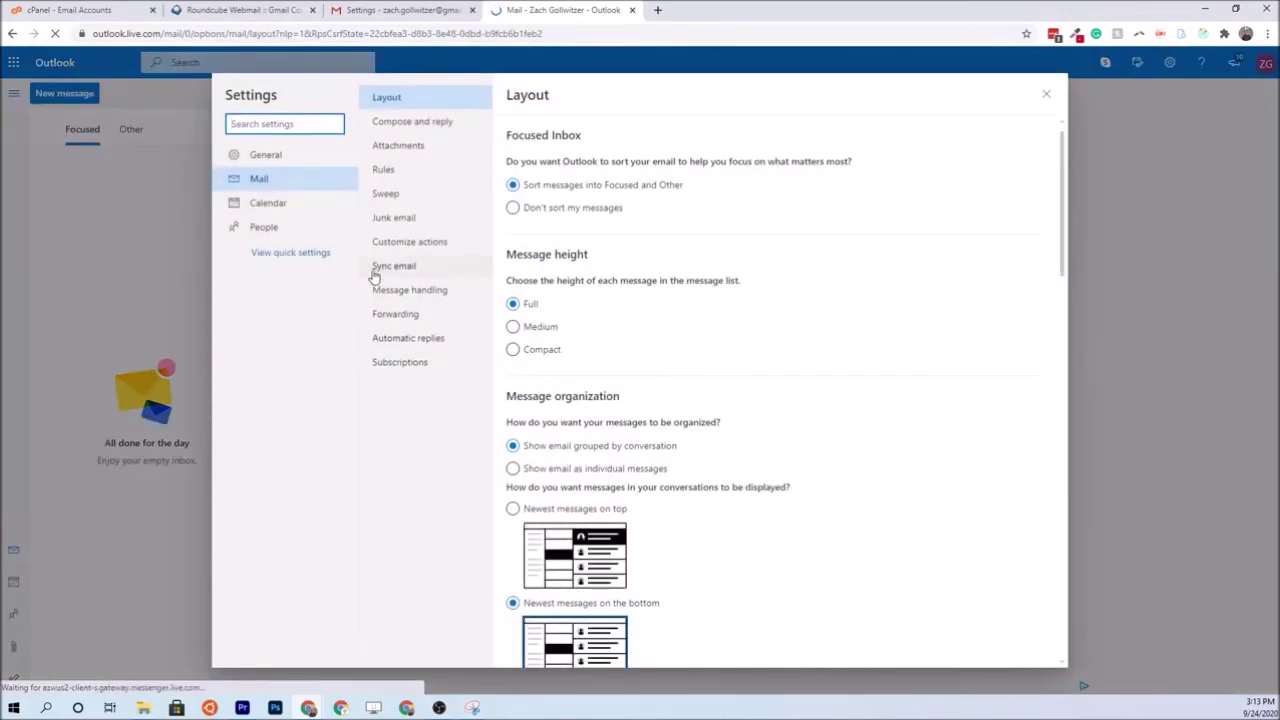
left_click(386, 273)
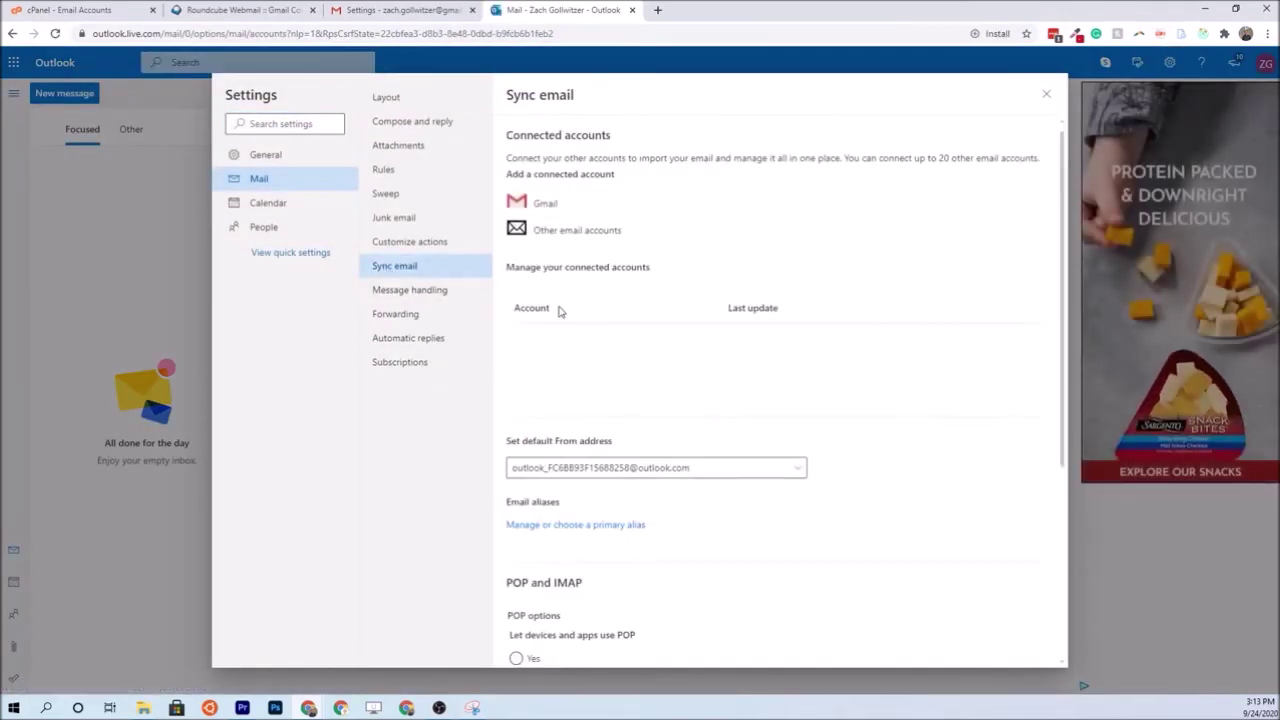
left_click(577, 231)
left_click(577, 270)
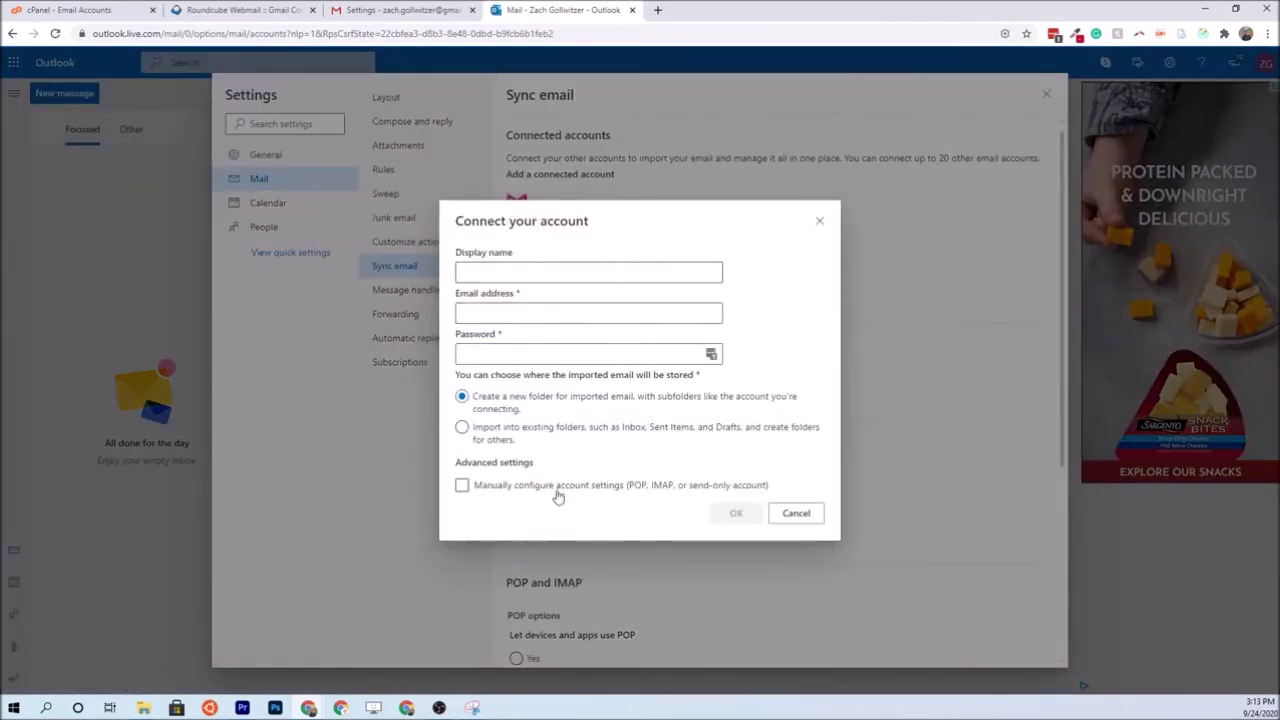
left_click(462, 486)
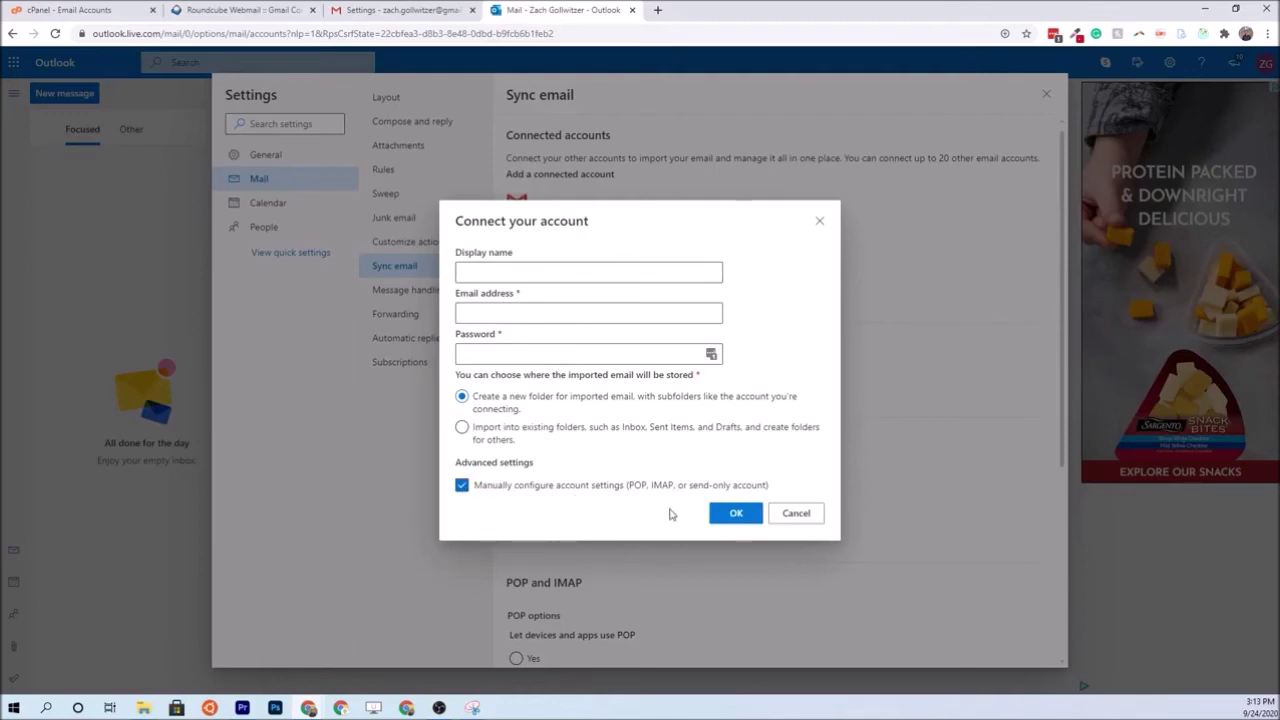
left_click(738, 516)
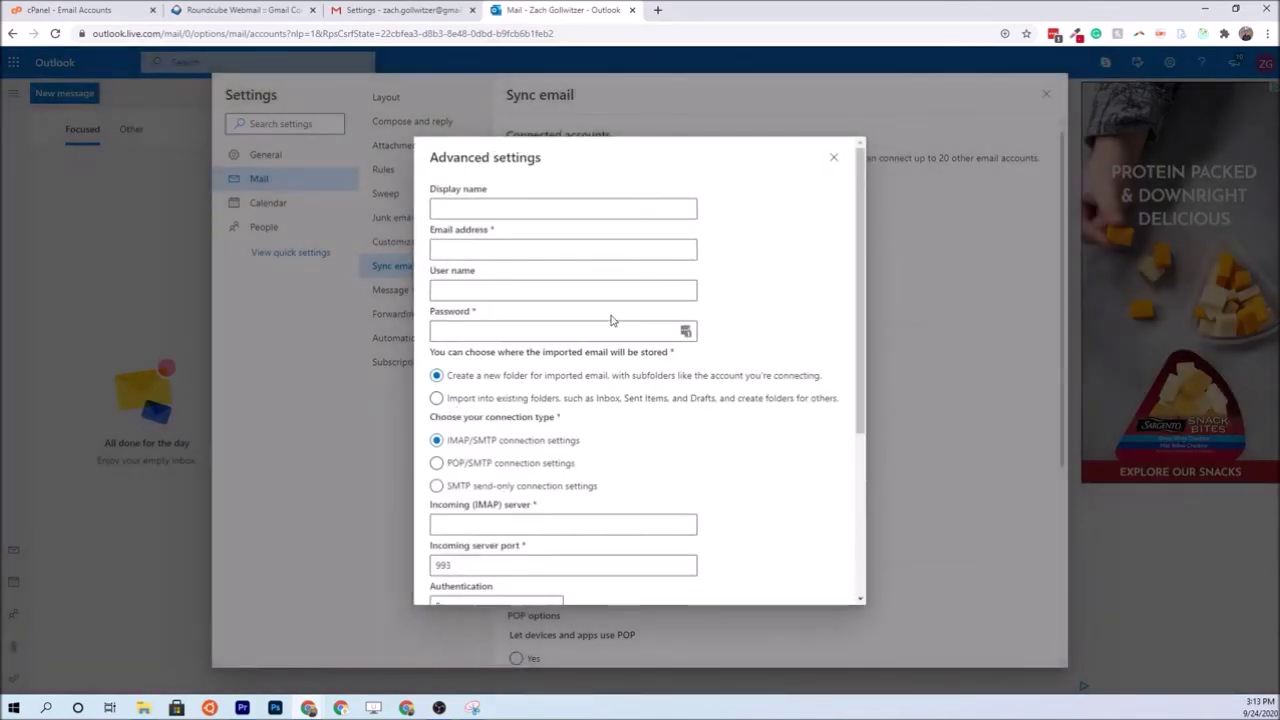
- Fill in the display name and the domain e-mail address
left_click(490, 209)
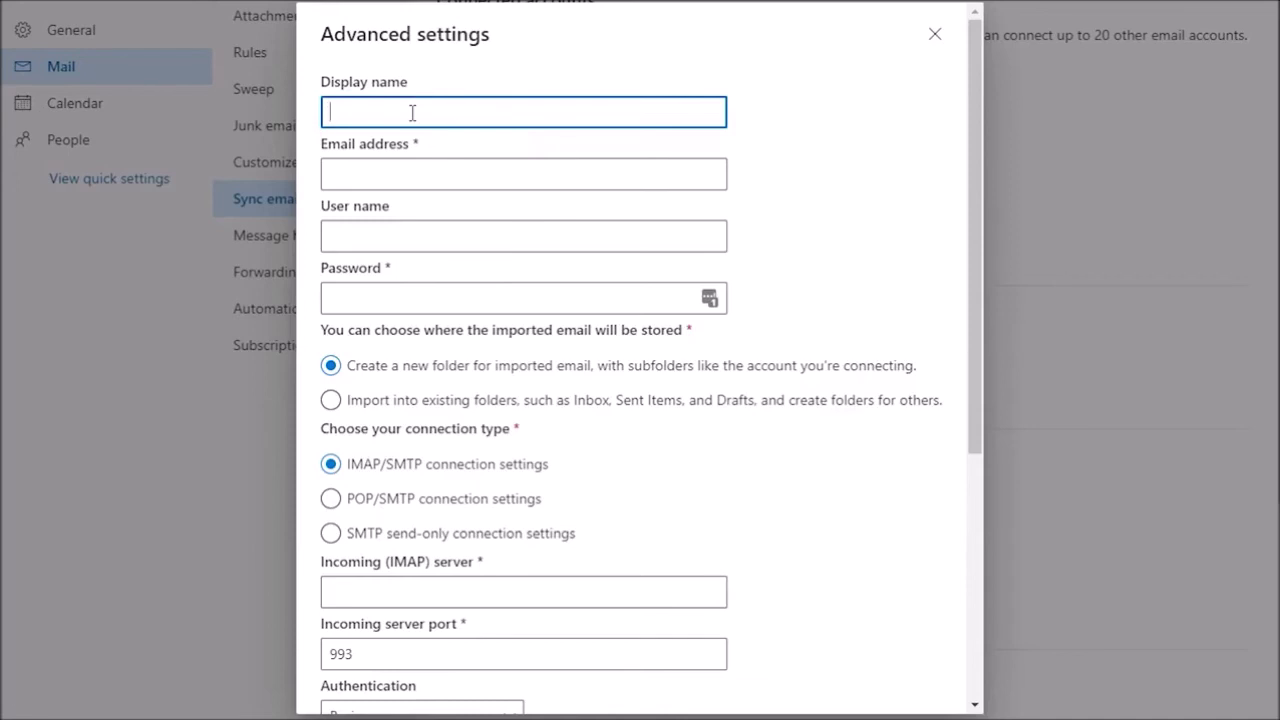
type("Zach")
key("Tab")
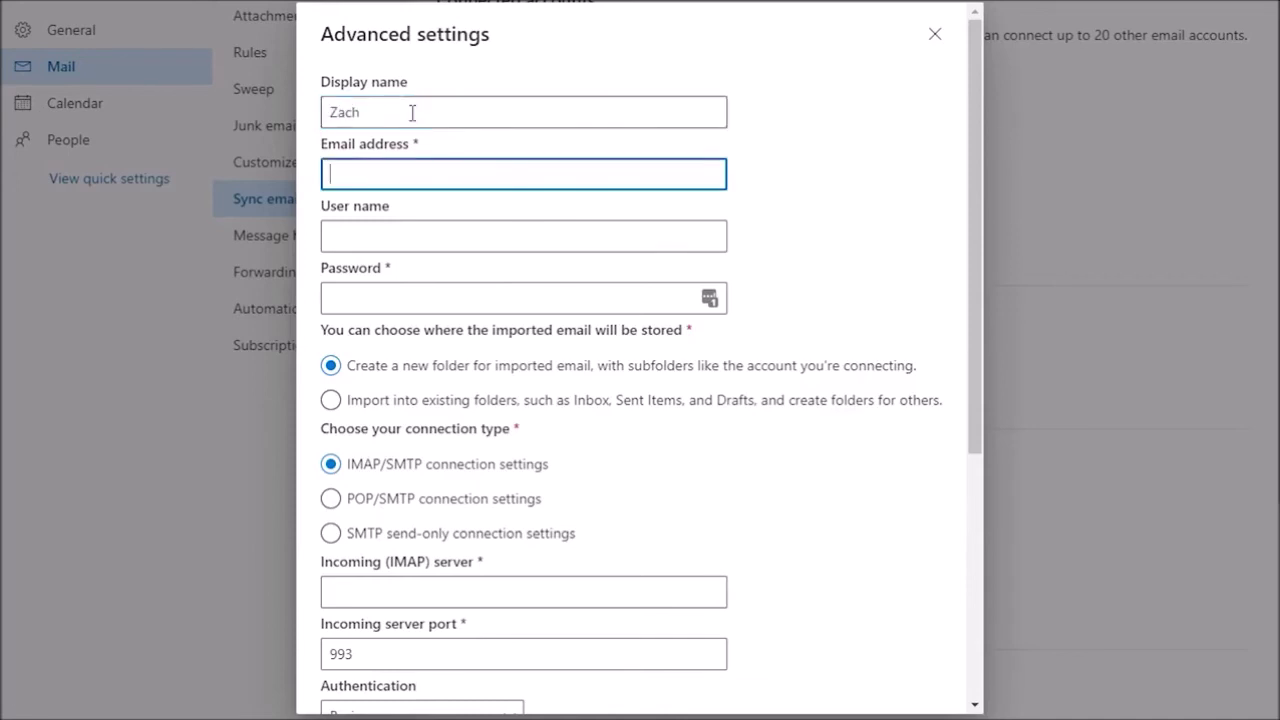
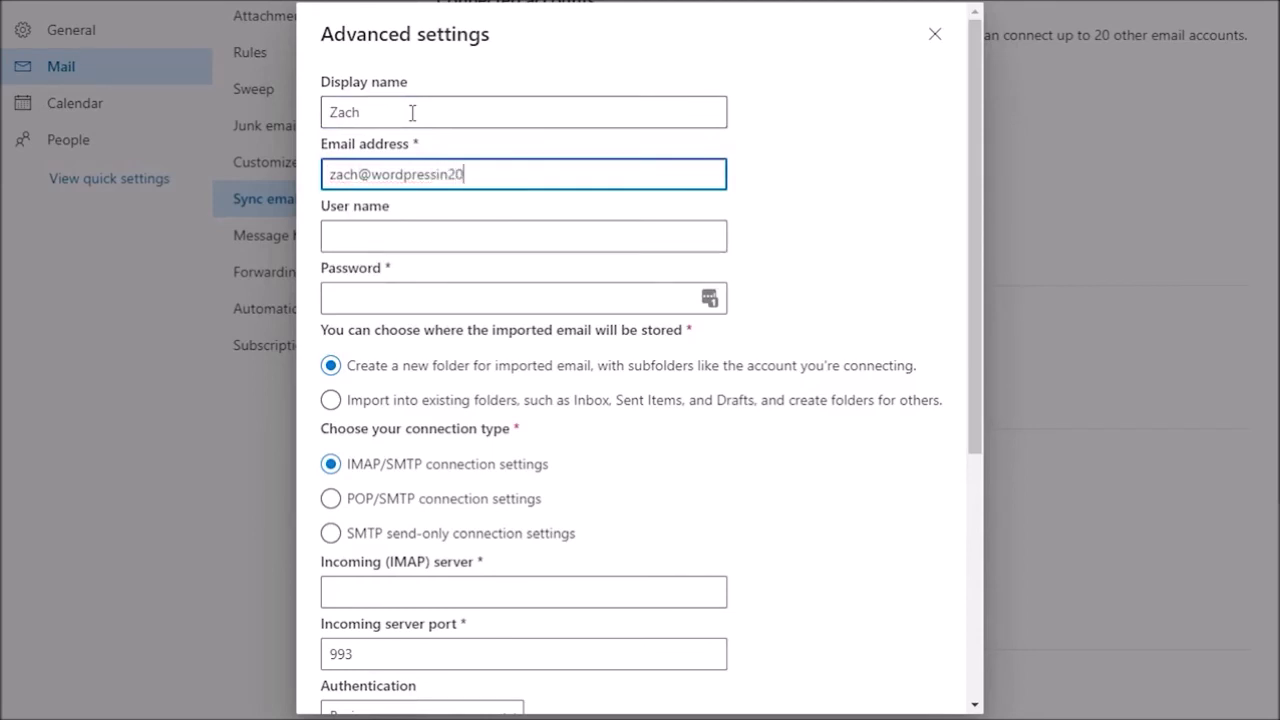
key("Tab")
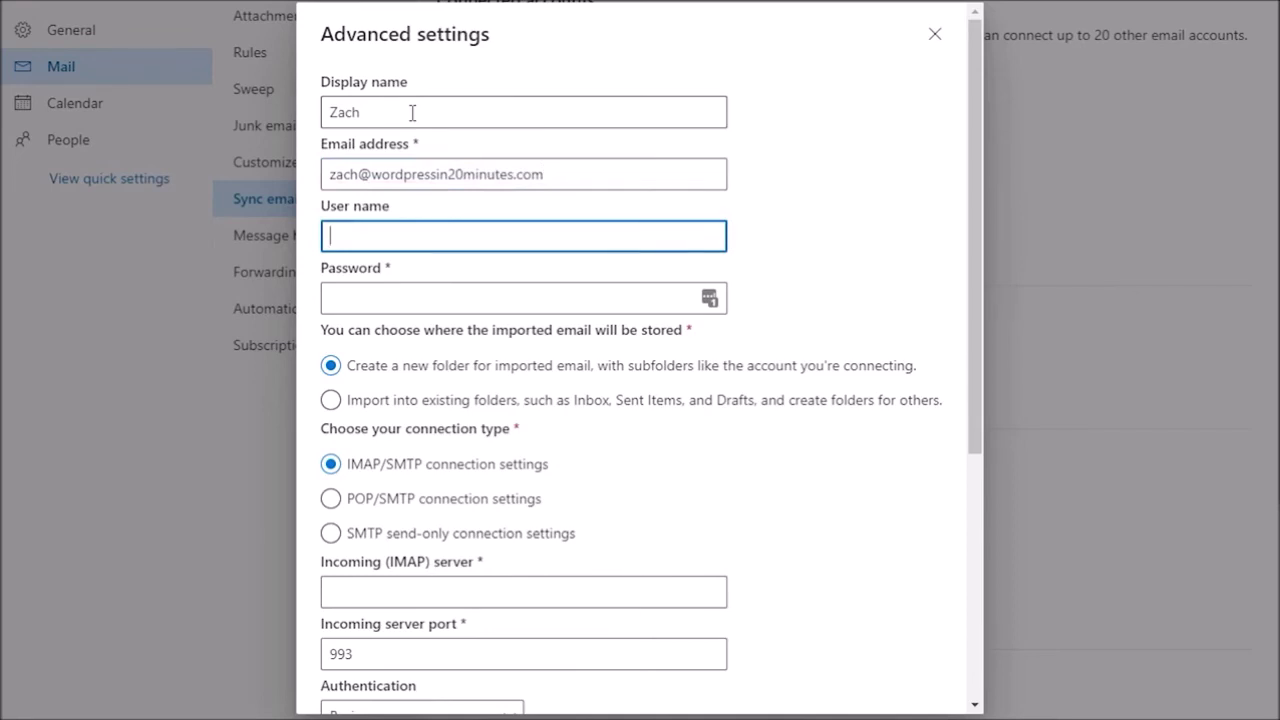
- Copy the e-mail address into User name and enter the mailbox password
left_click_drag(594, 174, 322, 150)
key("ctrl+c")
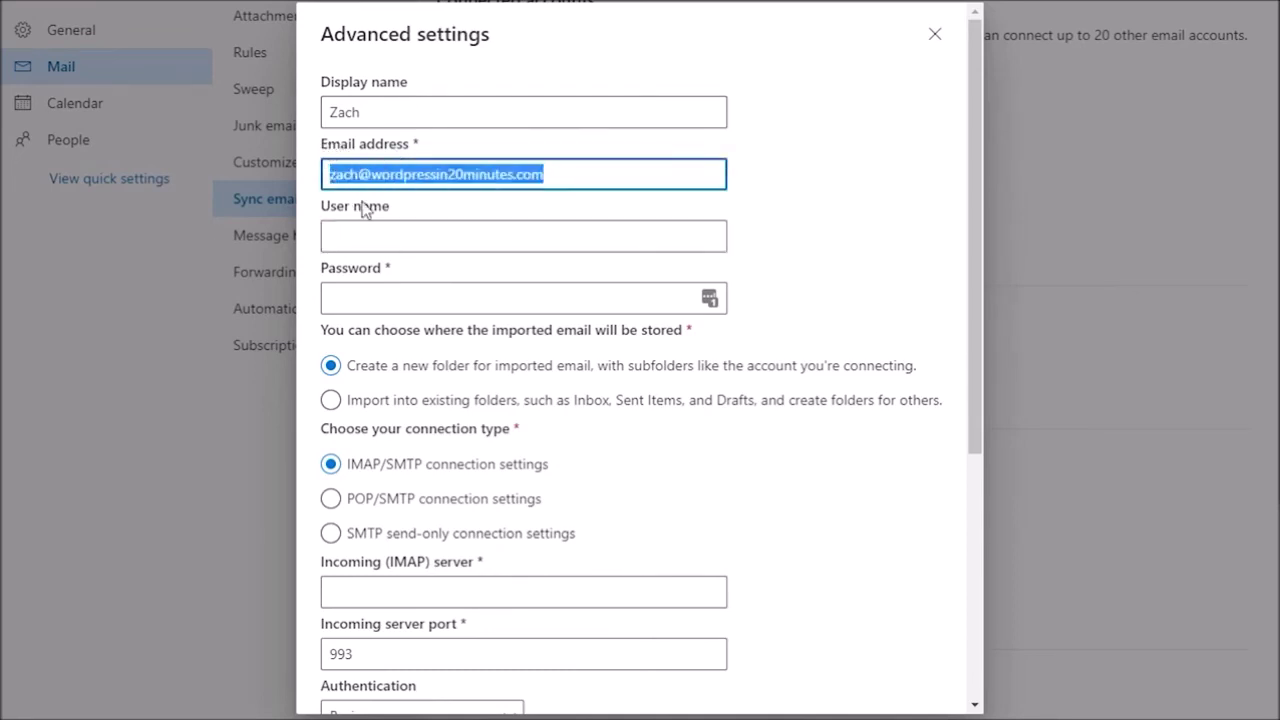
left_click(376, 233)
key("ctrl+v")
left_click(403, 296)
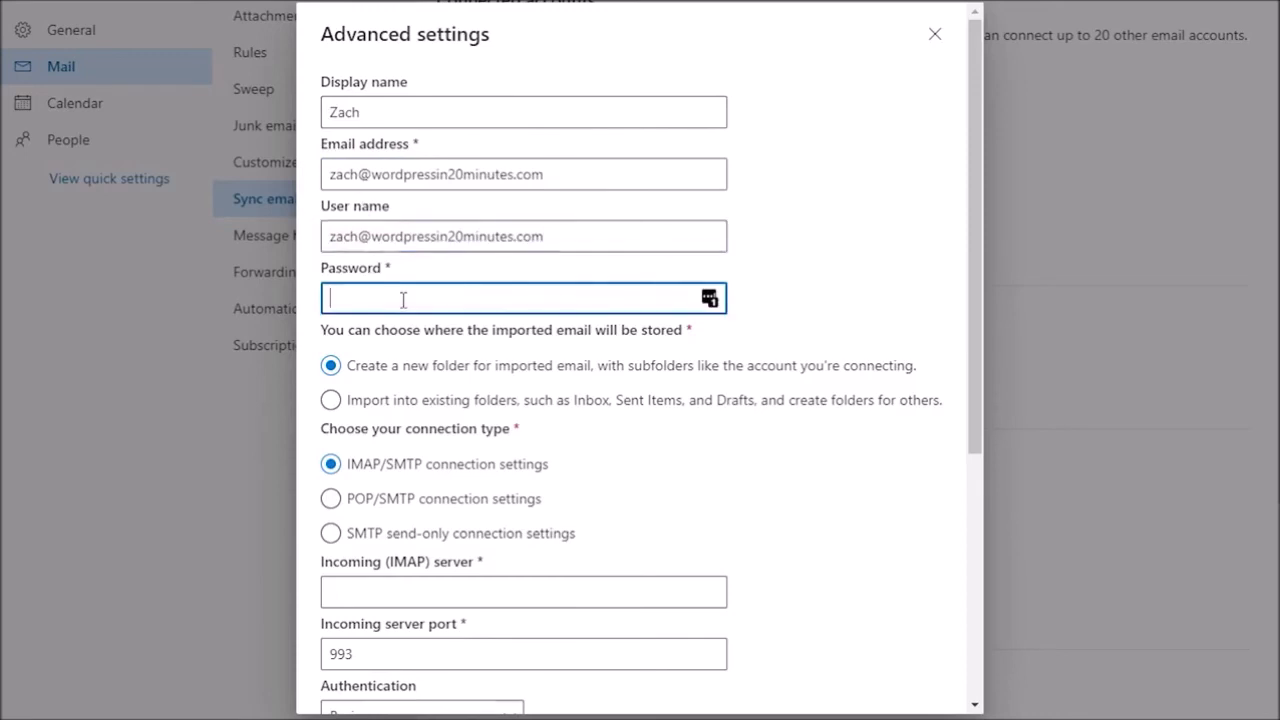
type("•••••••••••")
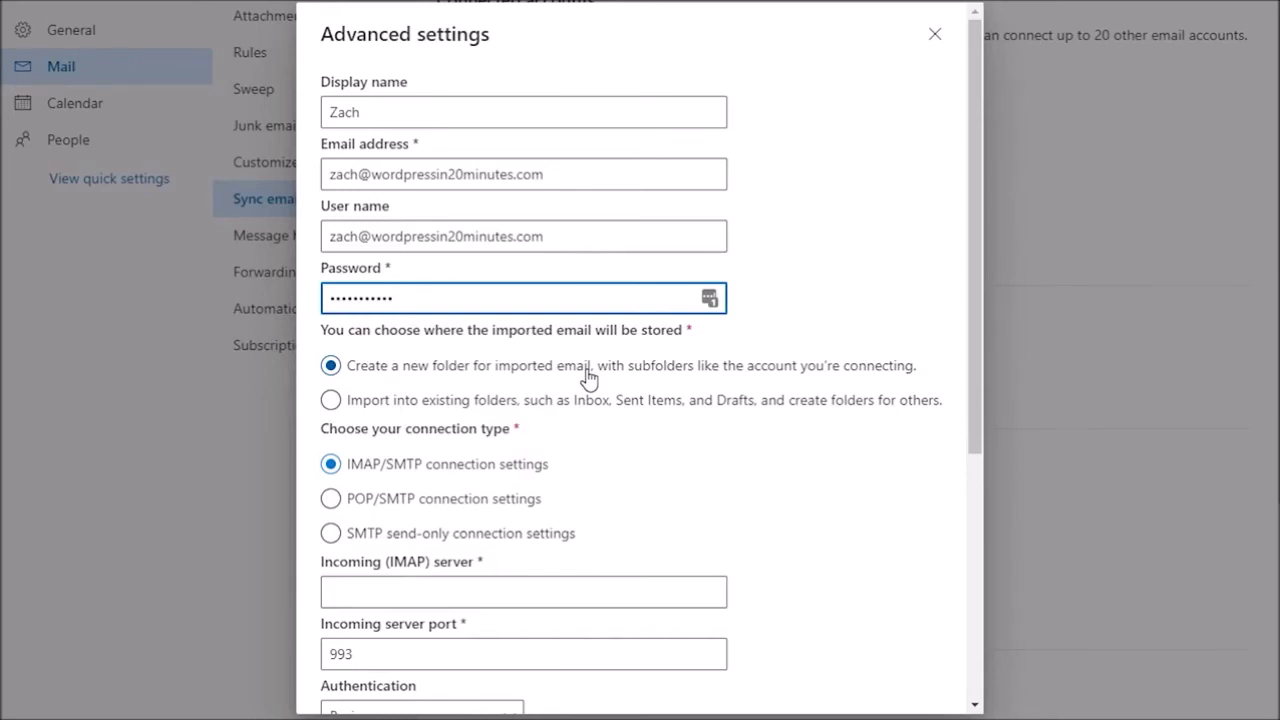
scroll(588, 378, "down", 3)
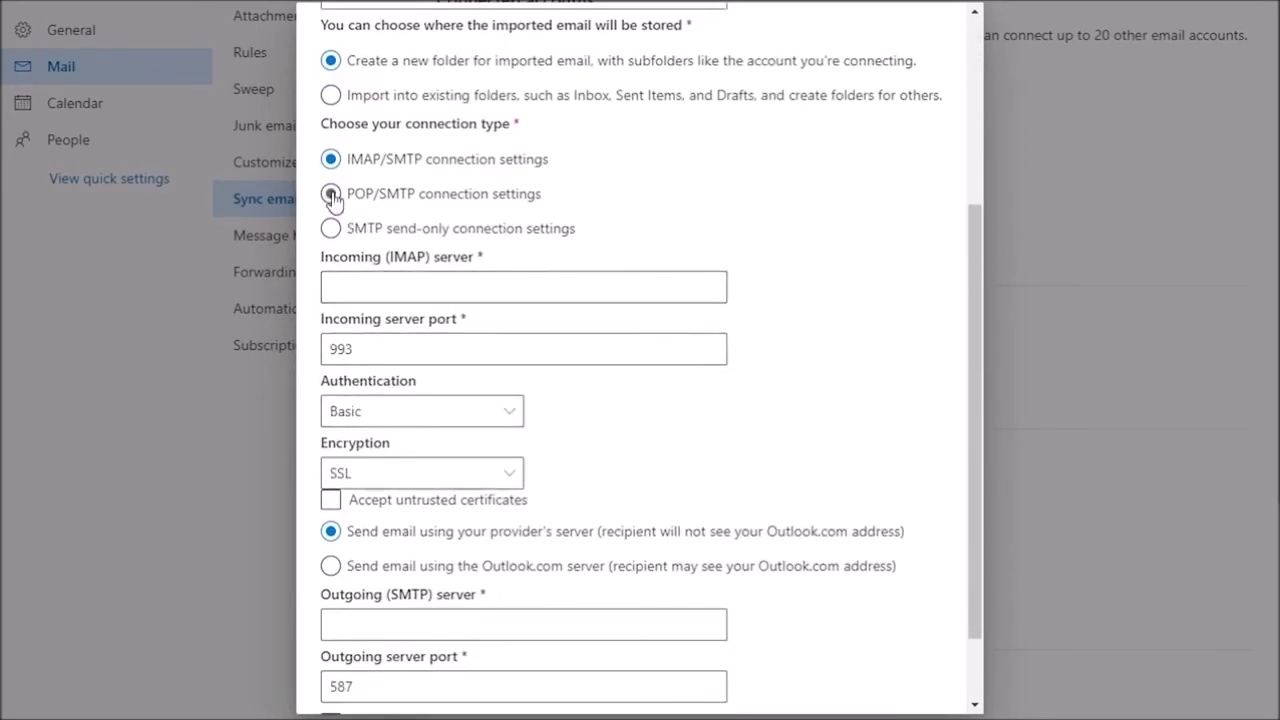
- Switch to POP/SMTP with incoming server mail.wordpressin20minutes.com on port 995
left_click(331, 195)
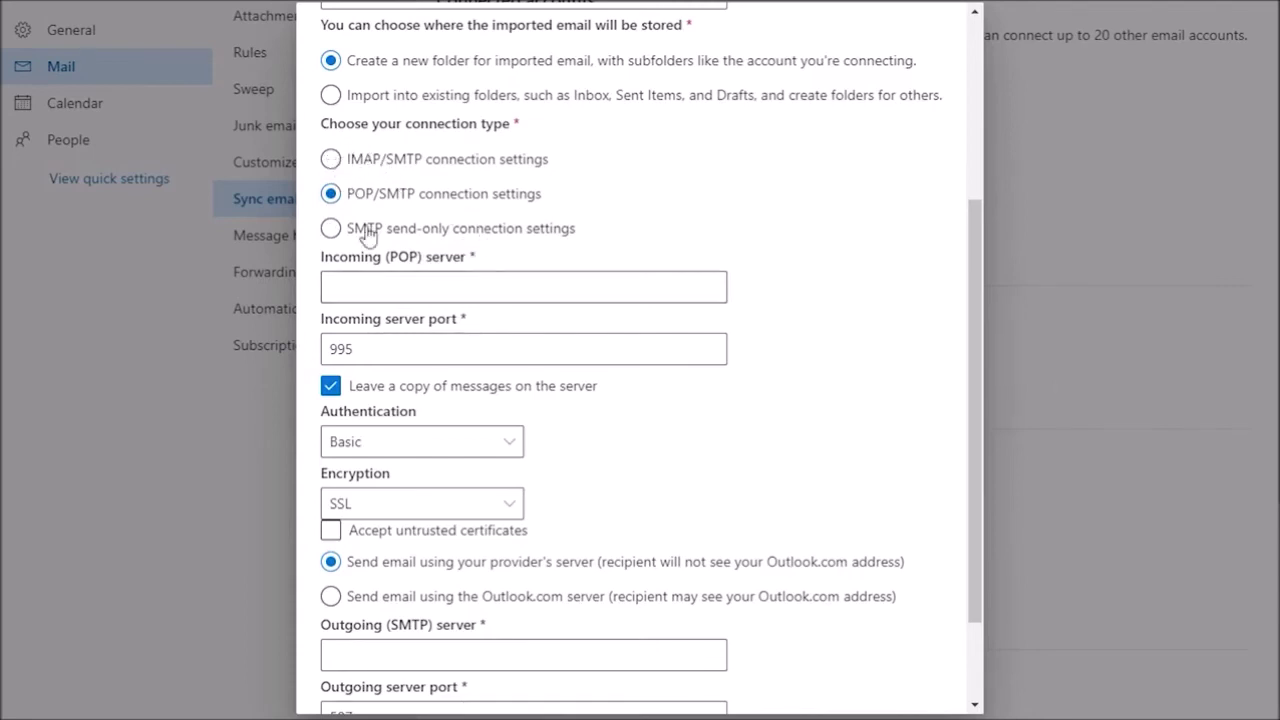
left_click(409, 289)
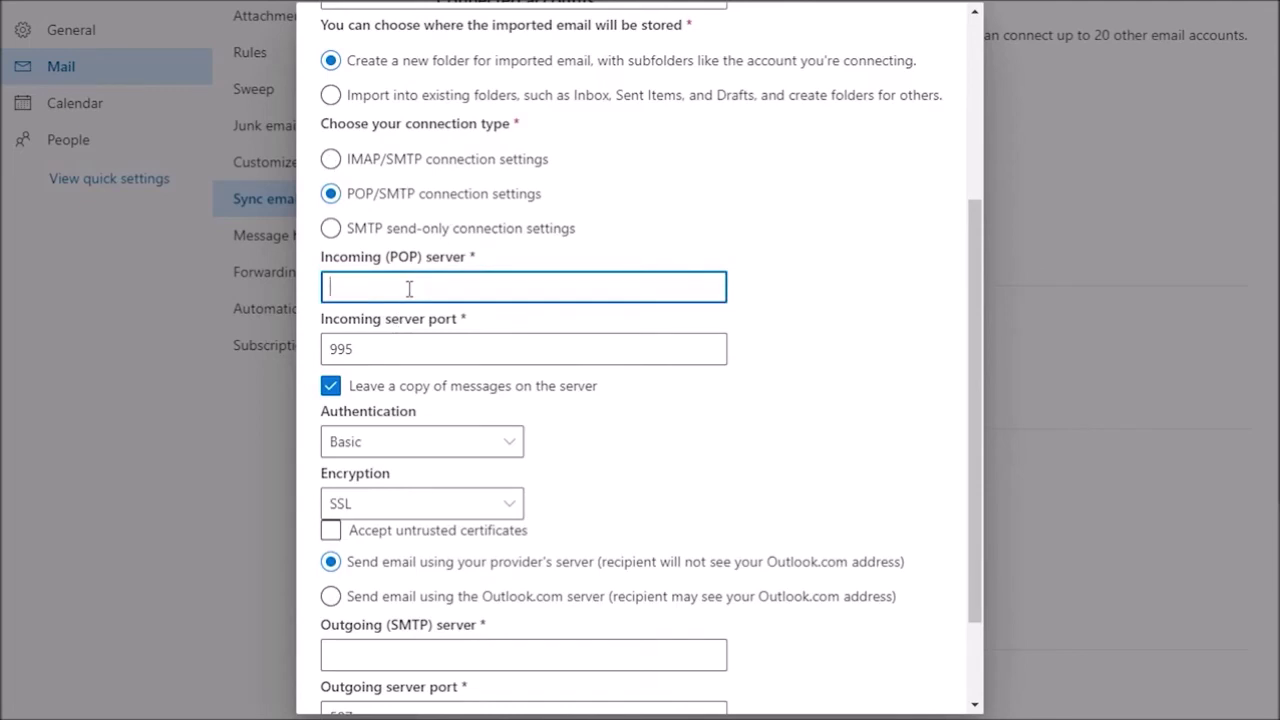
type("mail.wordpressin20minutes.ocm")
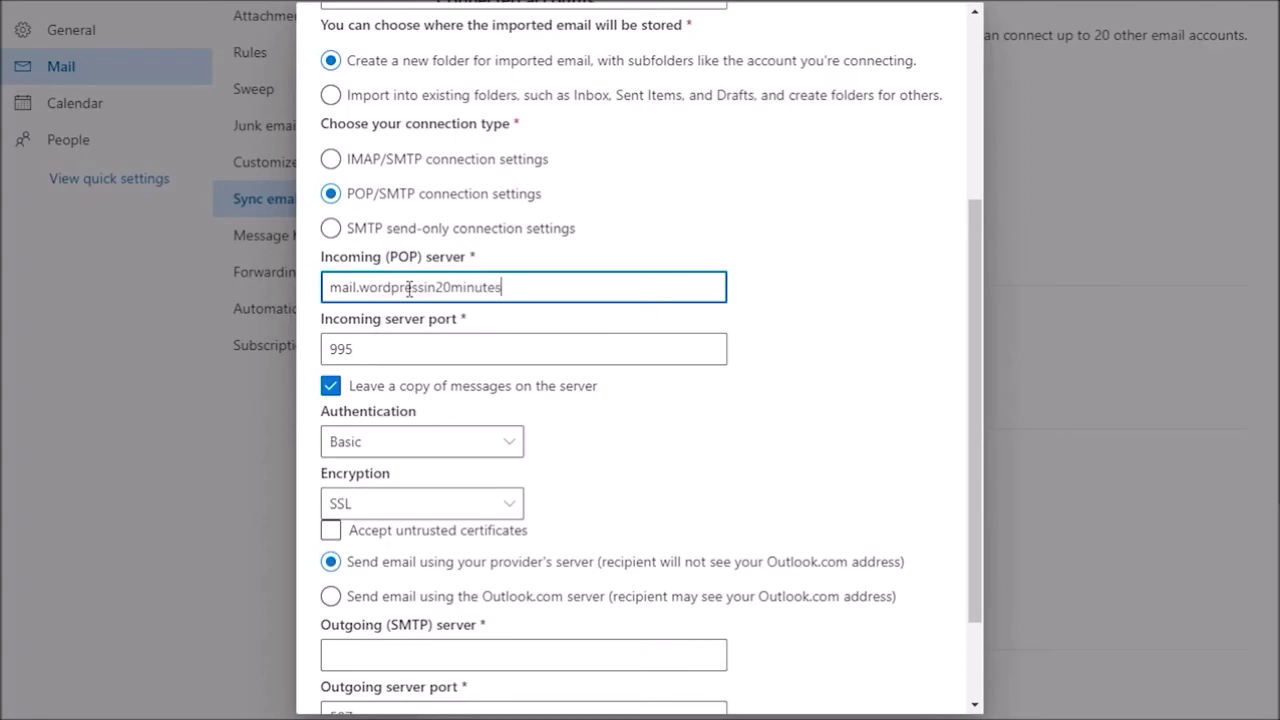
key("BackSpace")
key("BackSpace")
key("BackSpace")
type("com")
left_click_drag(388, 351, 328, 350)
left_click(373, 344)
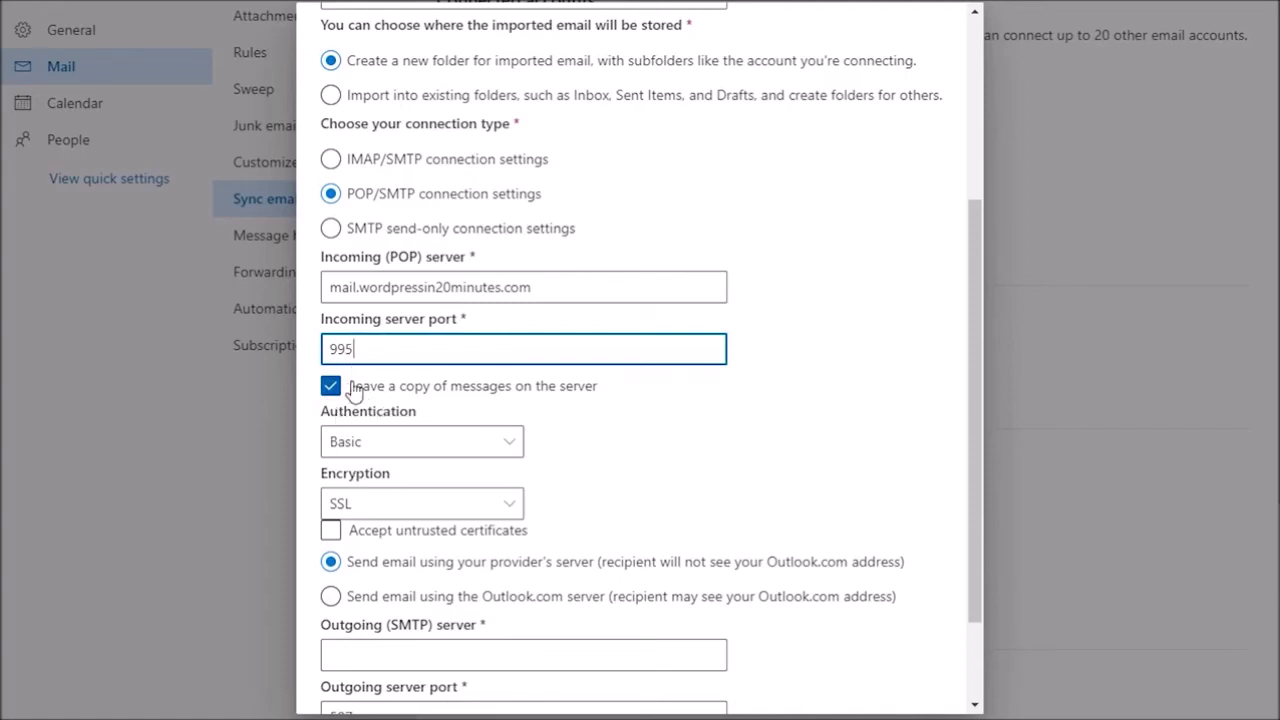
scroll(410, 418, "down", 1)
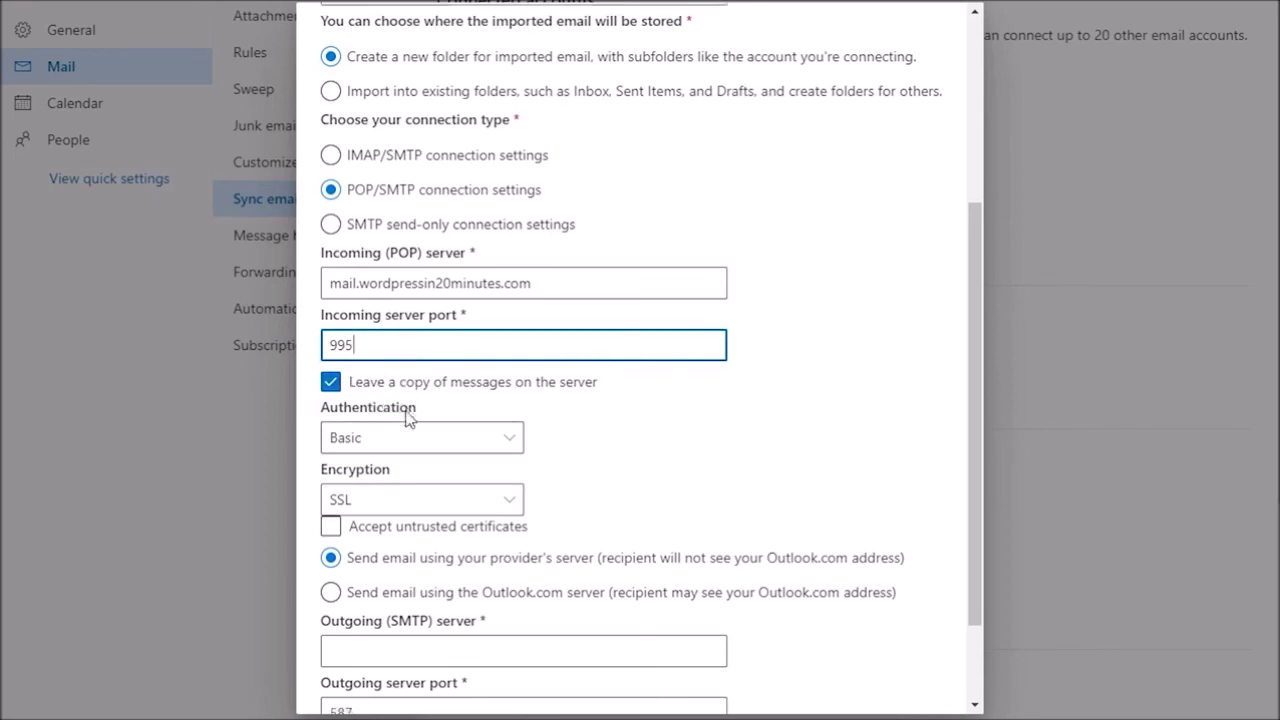
scroll(408, 418, "down", 2)
- Set the outgoing SMTP server to mail.wordpressin20minutes.com on port 465 and save the account
scroll(403, 340, "down", 1)
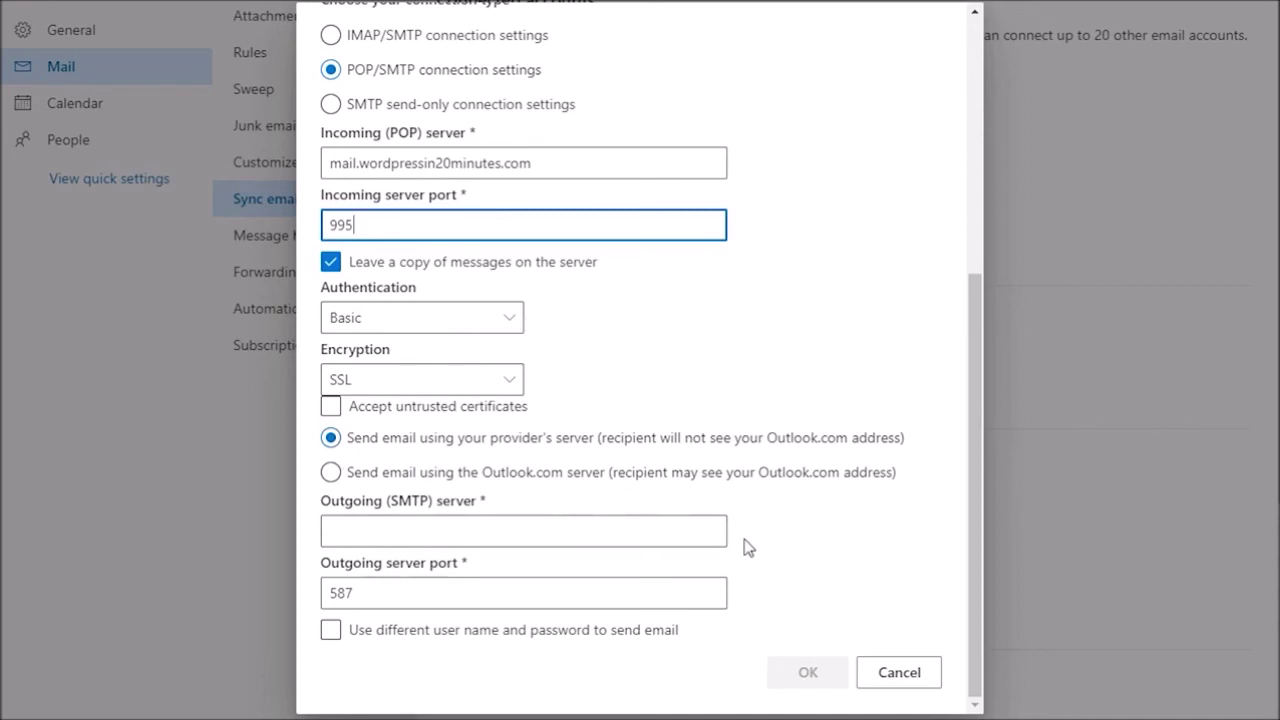
left_click(484, 531)
left_click_drag(543, 163, 316, 165)
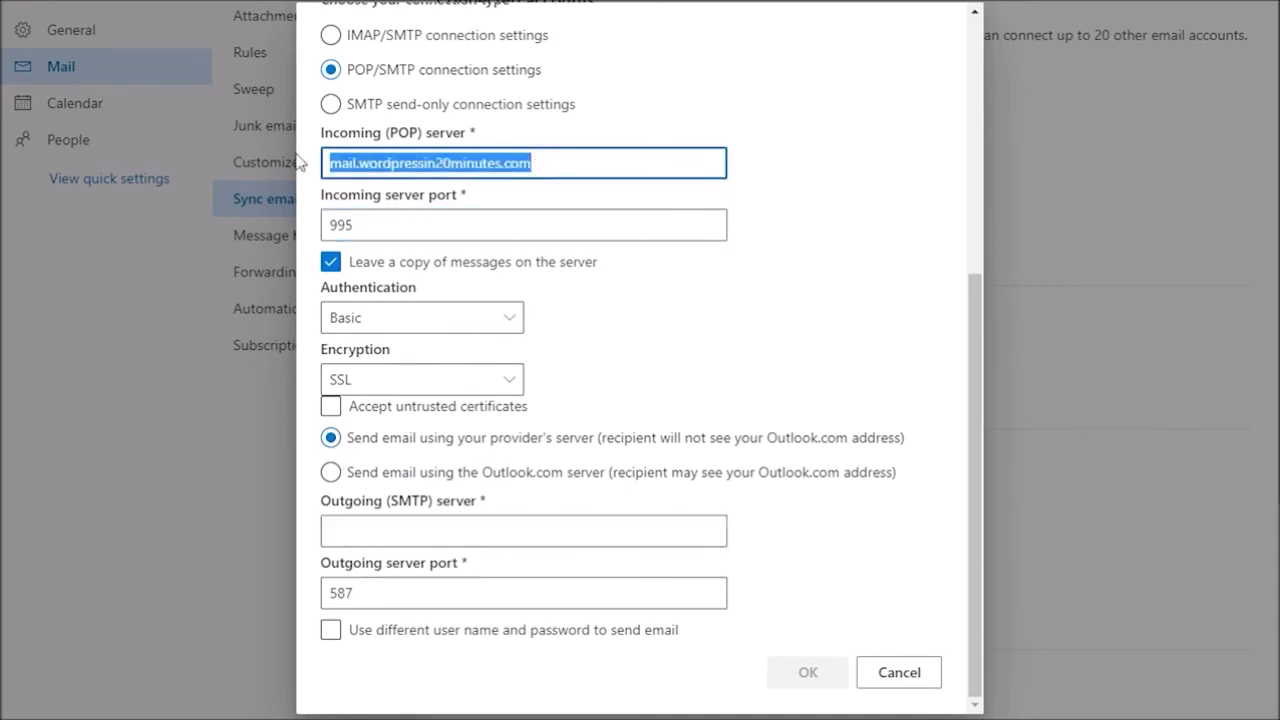
key("ctrl+c")
left_click(448, 534)
key("ctrl+v")
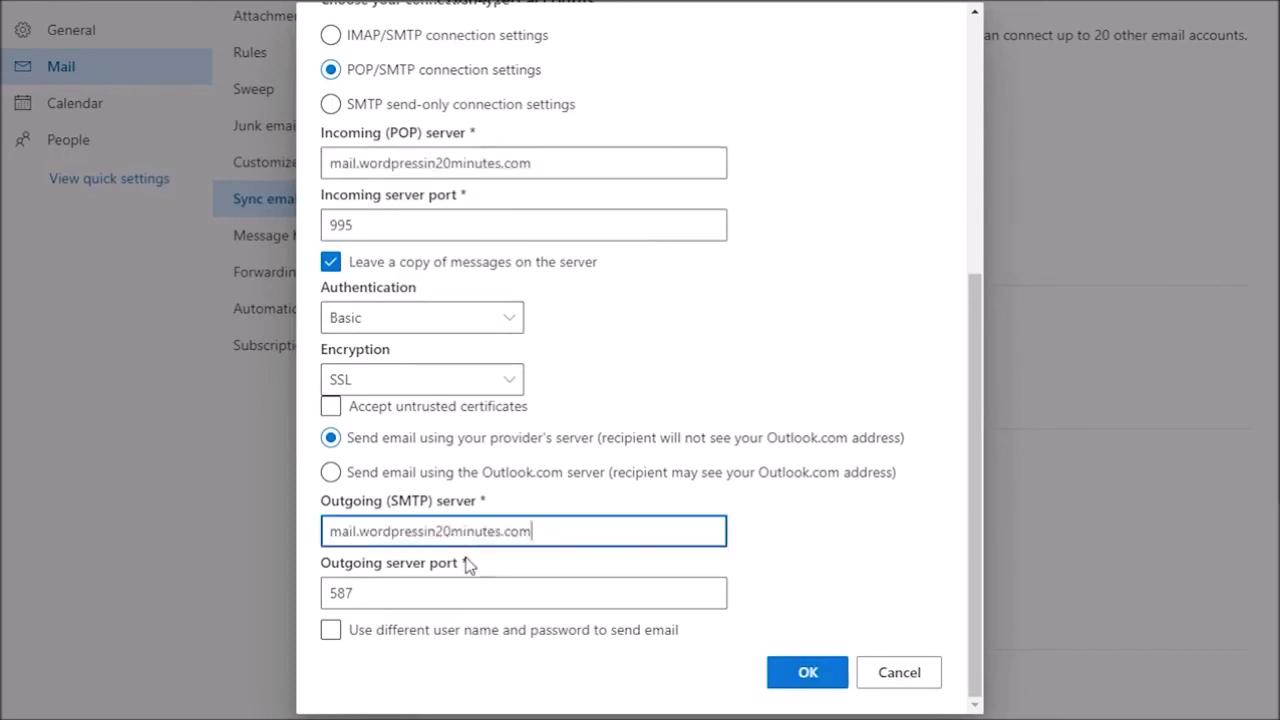
key("Tab")
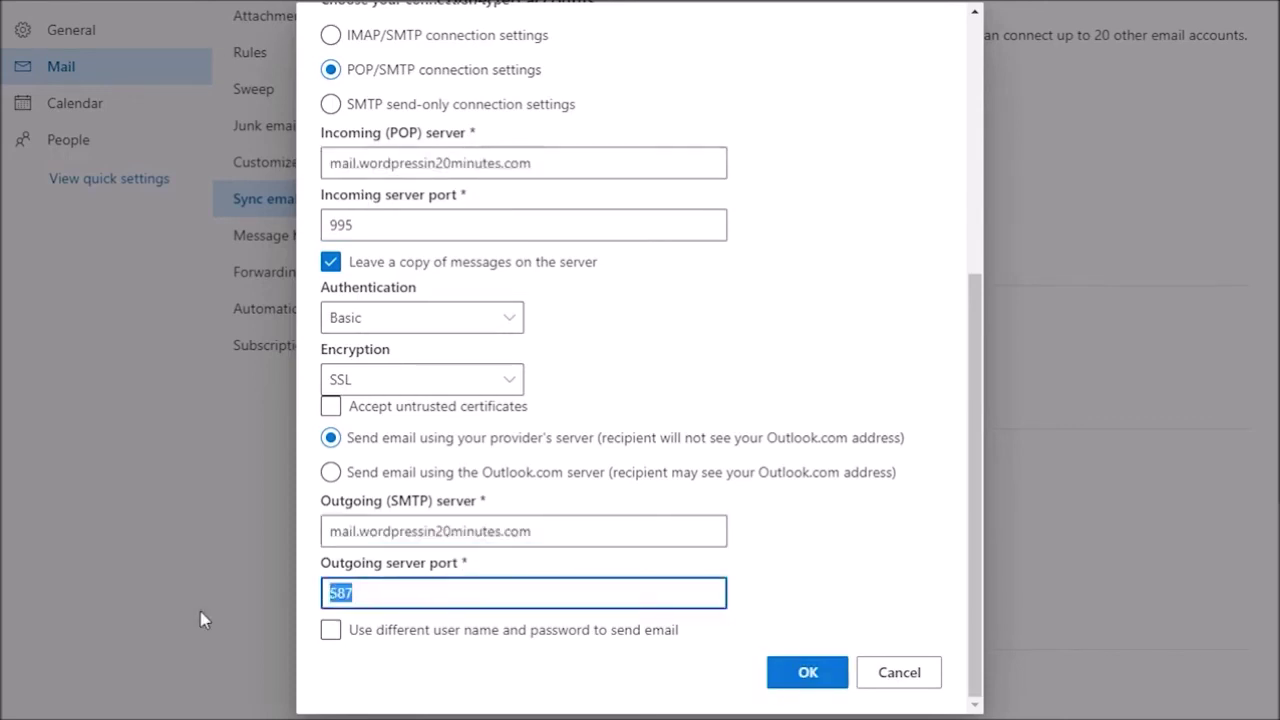
type("465")
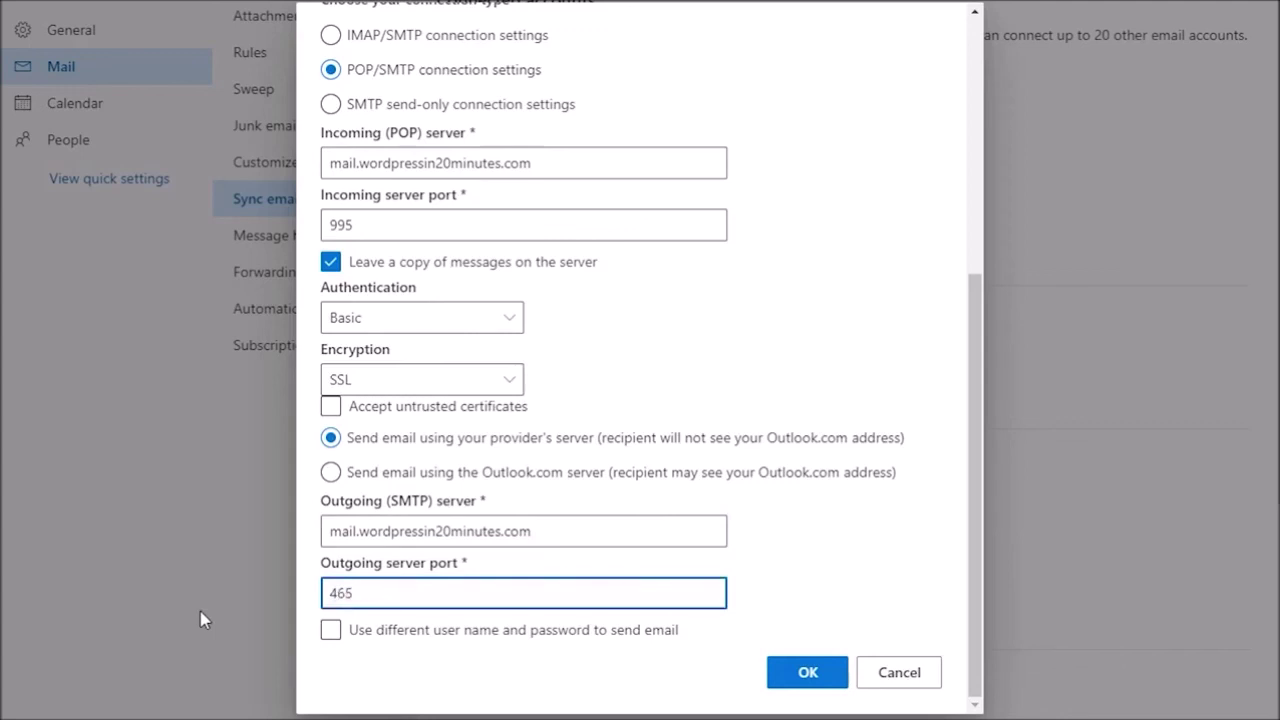
left_click(826, 585)
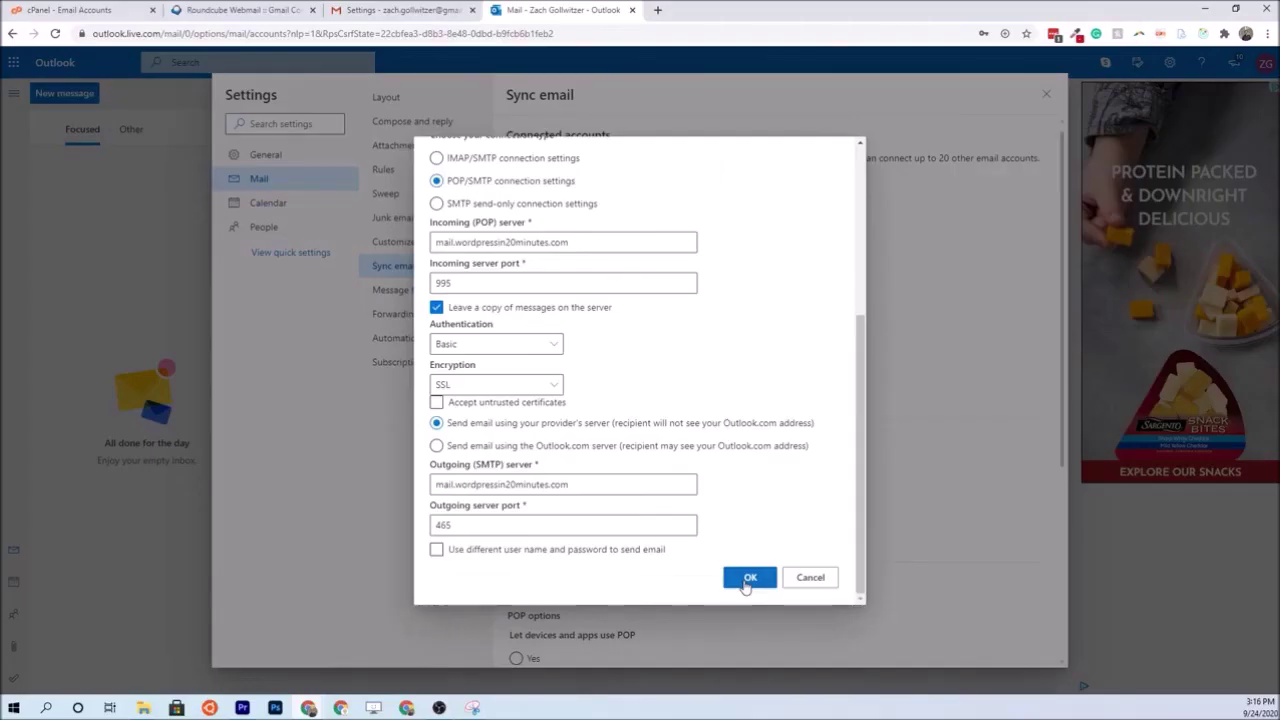
left_click(802, 678)
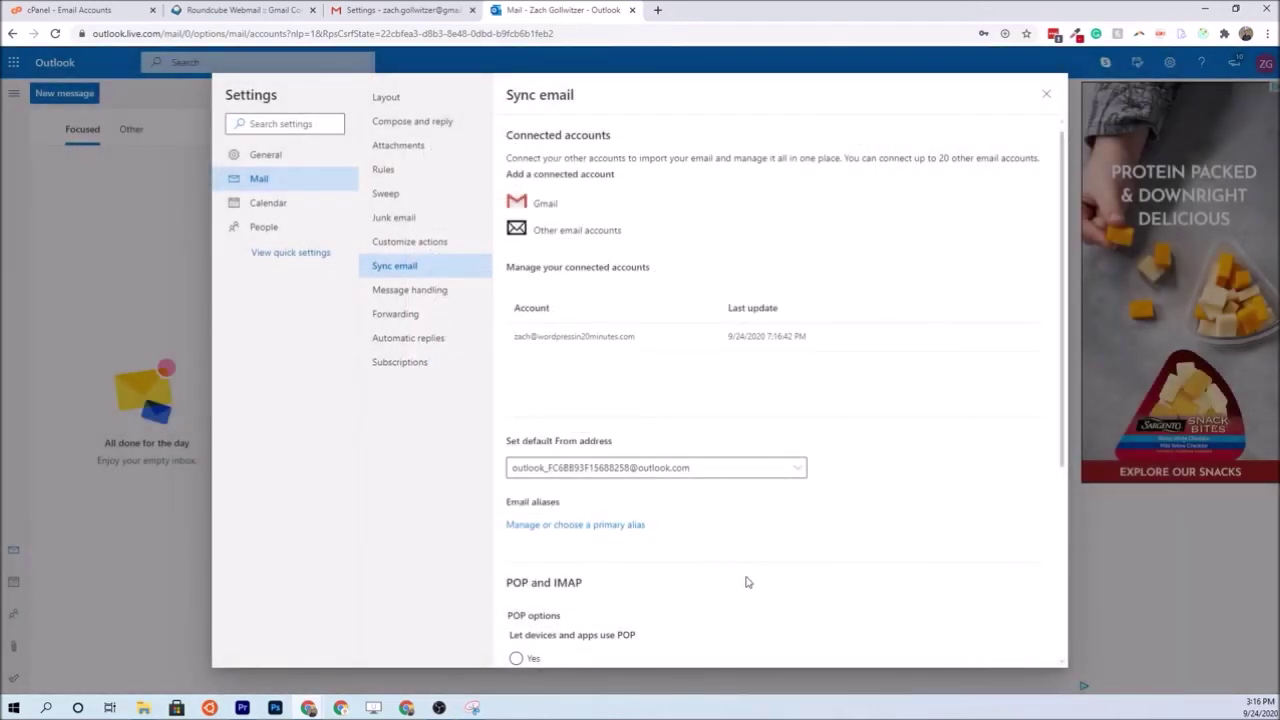
- Close Settings and open the domain account's imported Inbox showing the Gmail Team and cPanel messages
left_click(1048, 98)
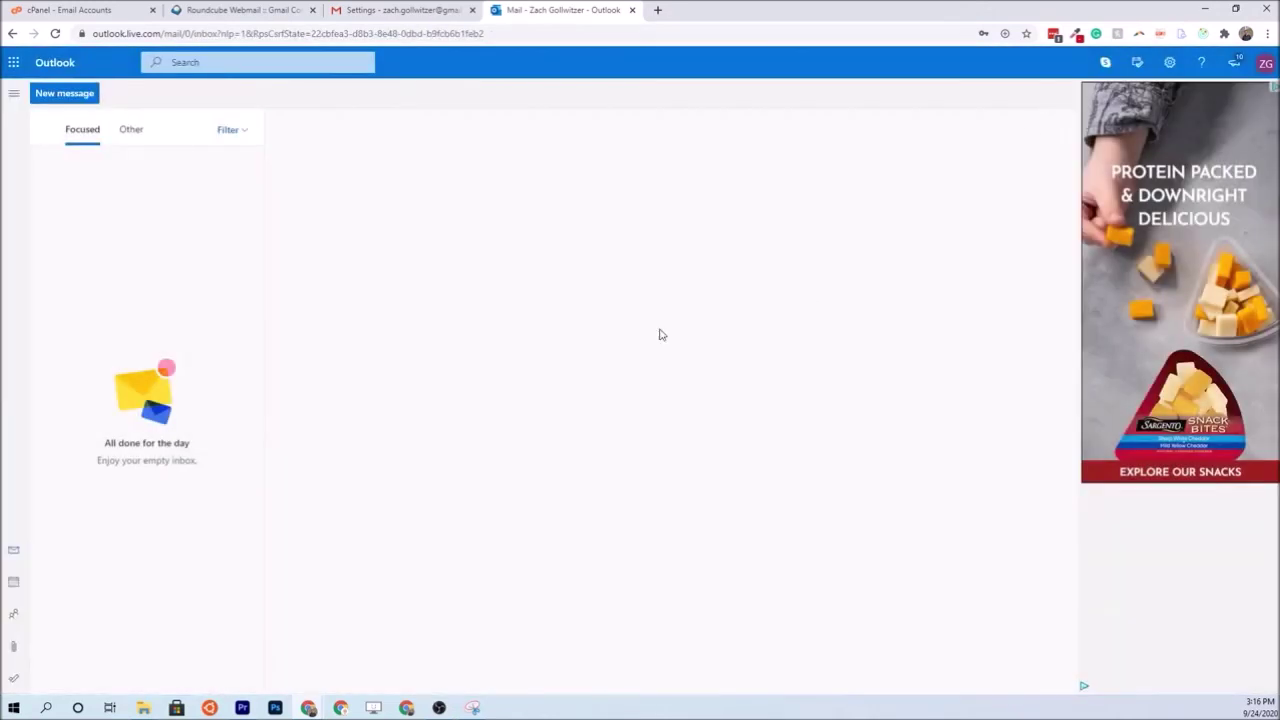
left_click(10, 98)
left_click(92, 574)
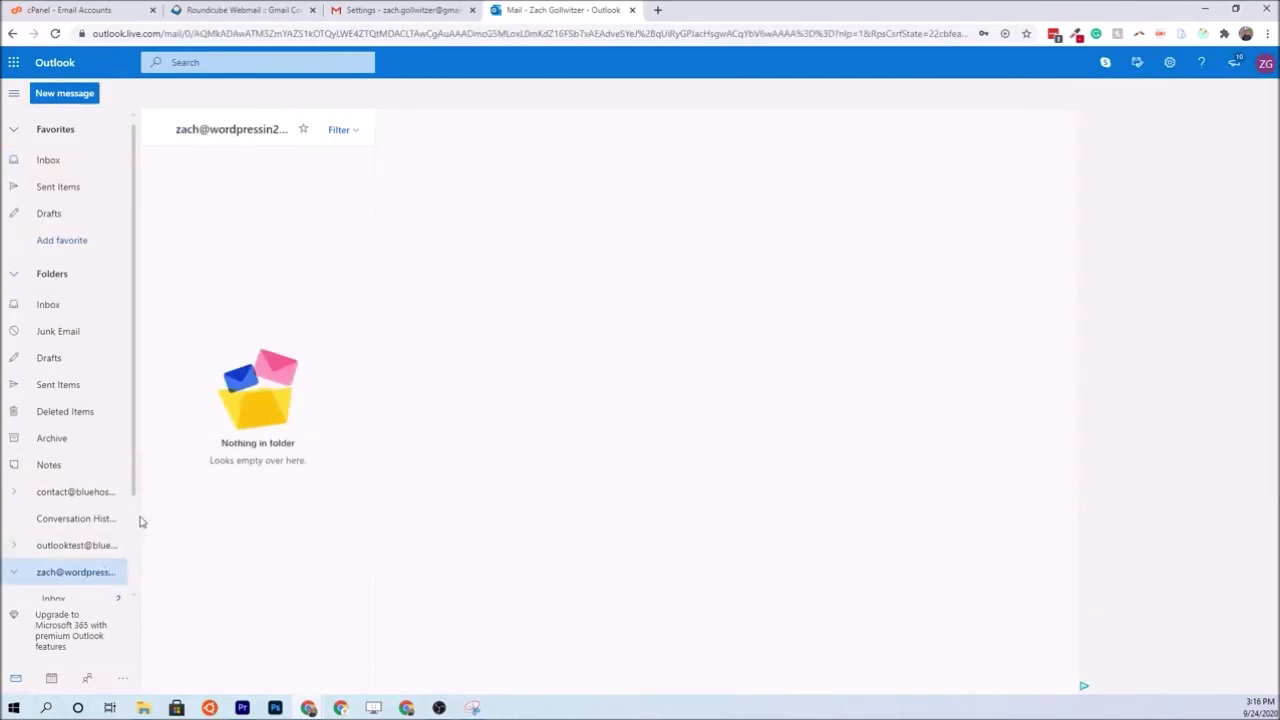
left_click_drag(145, 517, 240, 523)
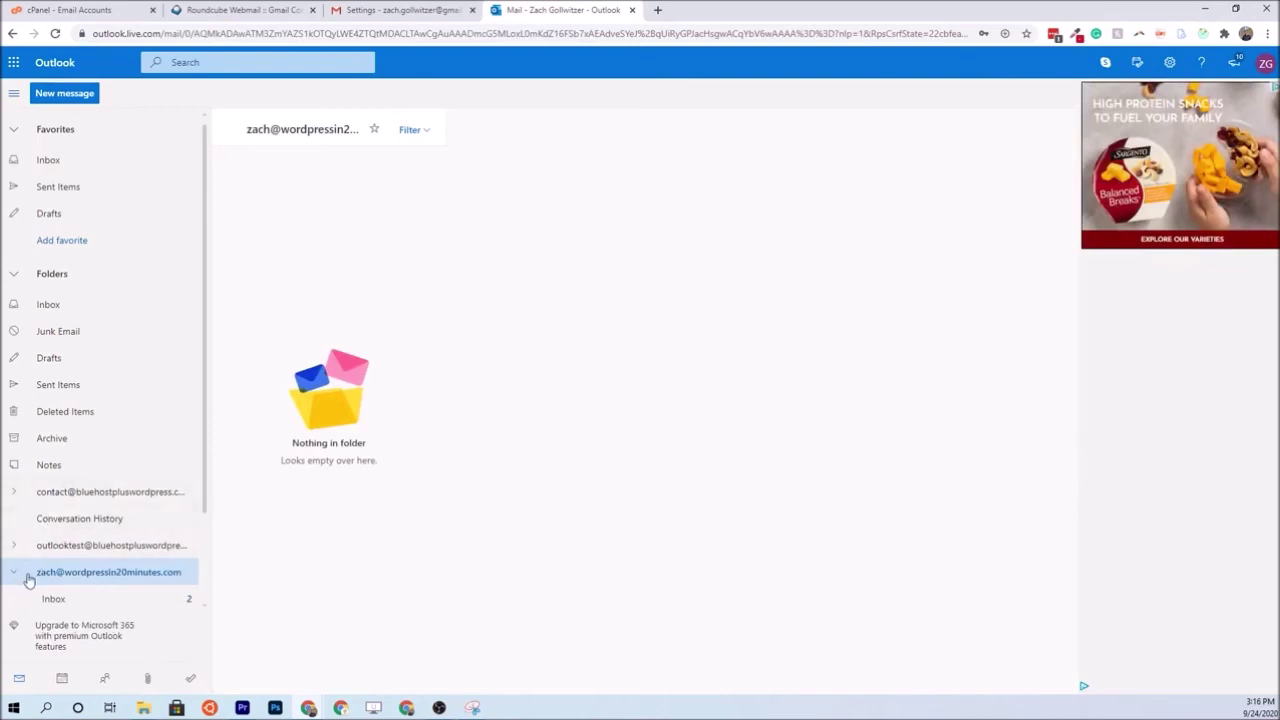
left_click(55, 599)
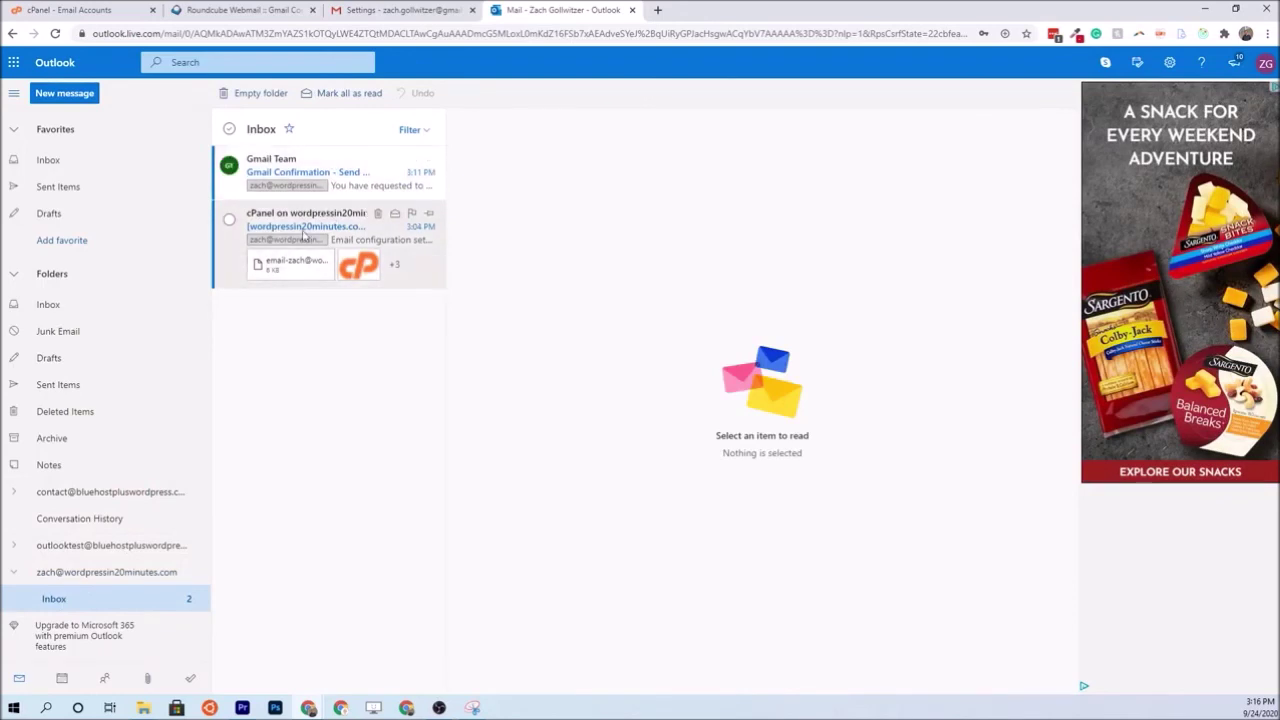
- Start a new message with the domain address chosen as the From sender
scroll(171, 171, "down", 1)
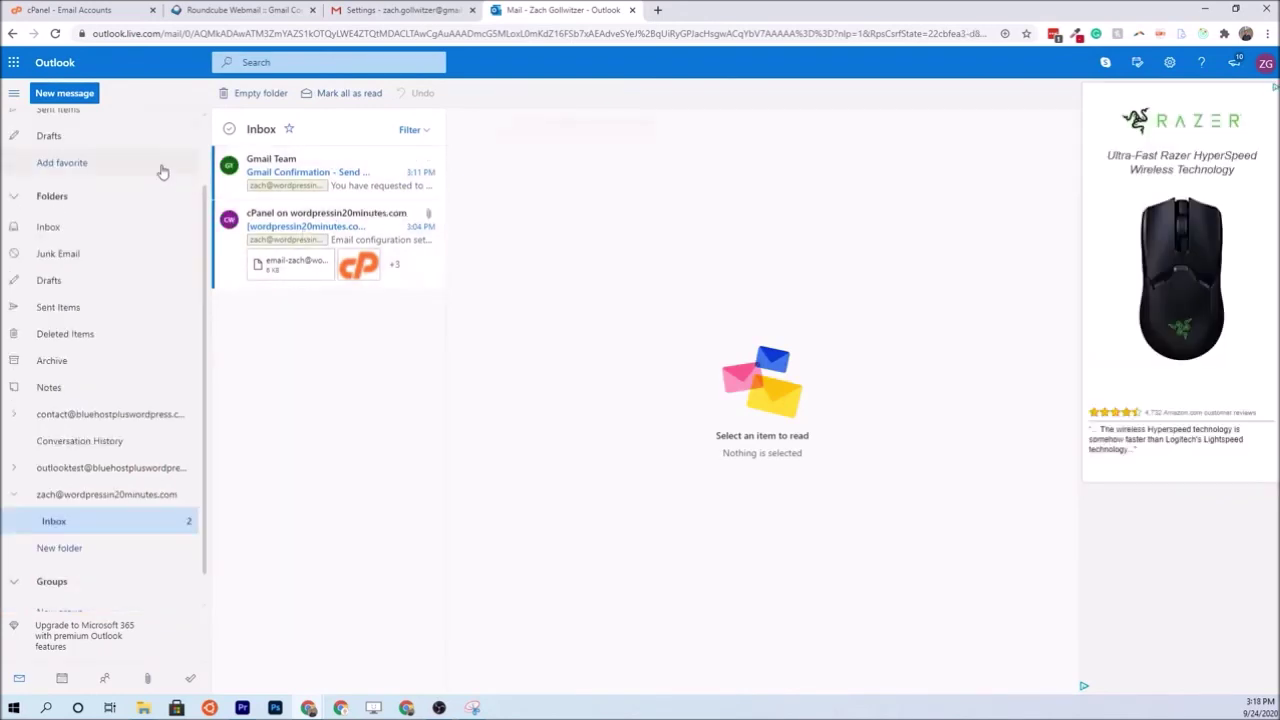
left_click(74, 98)
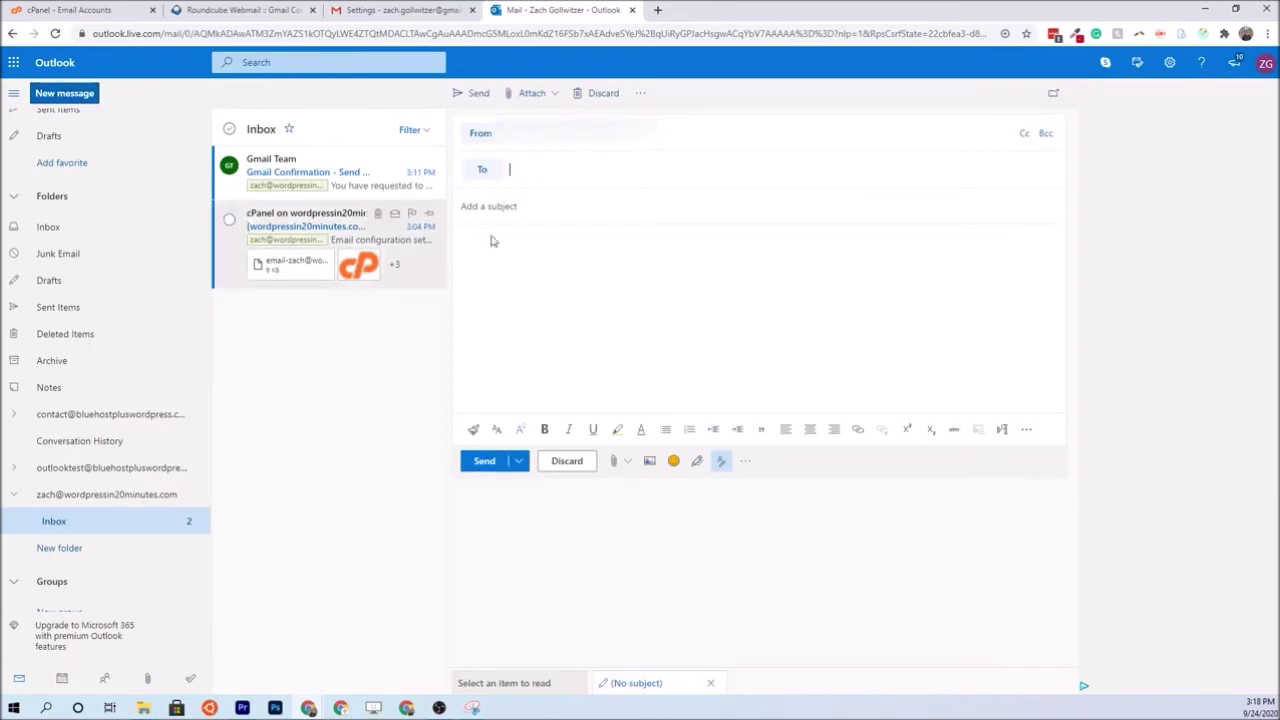
left_click(483, 137)
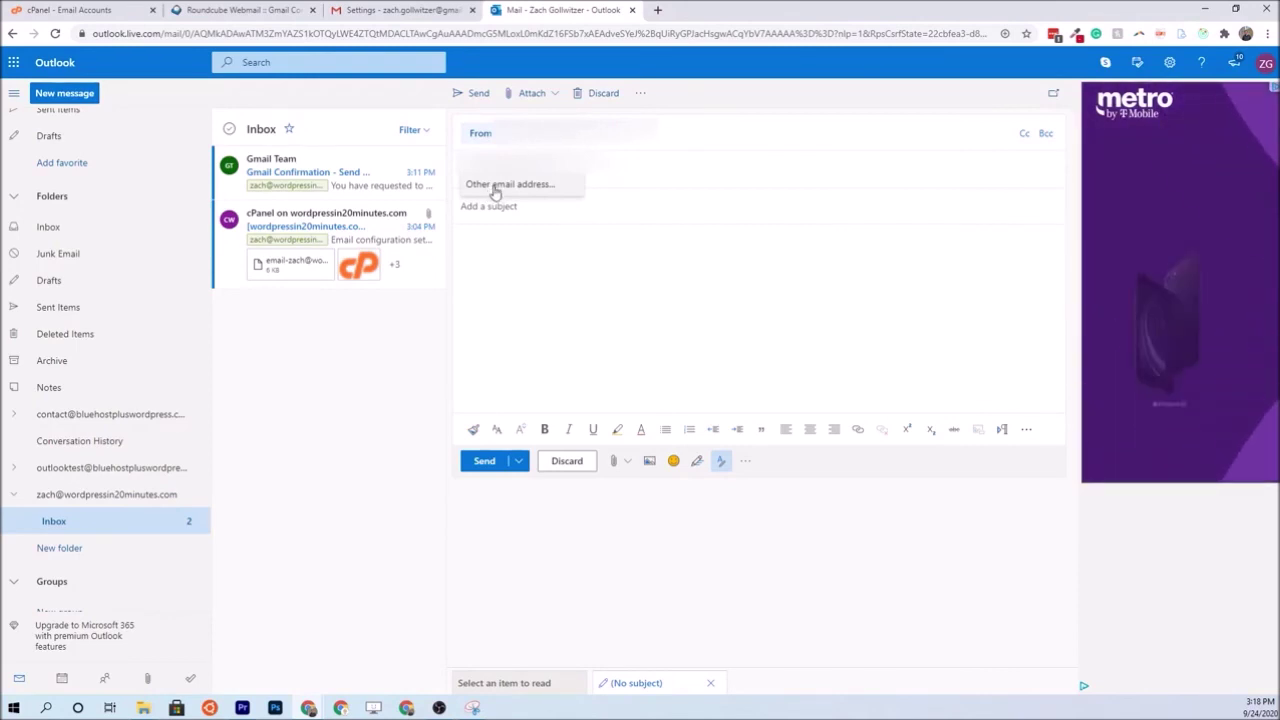
left_click(495, 186)
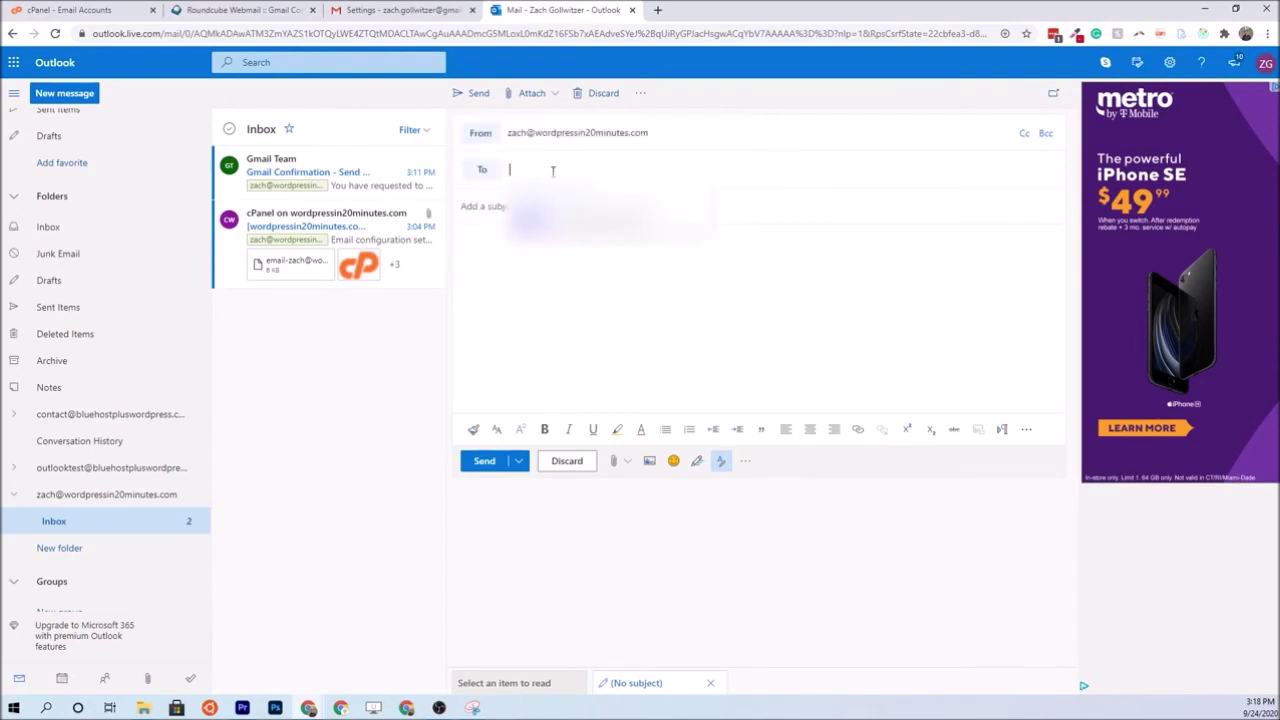
left_click(491, 281)
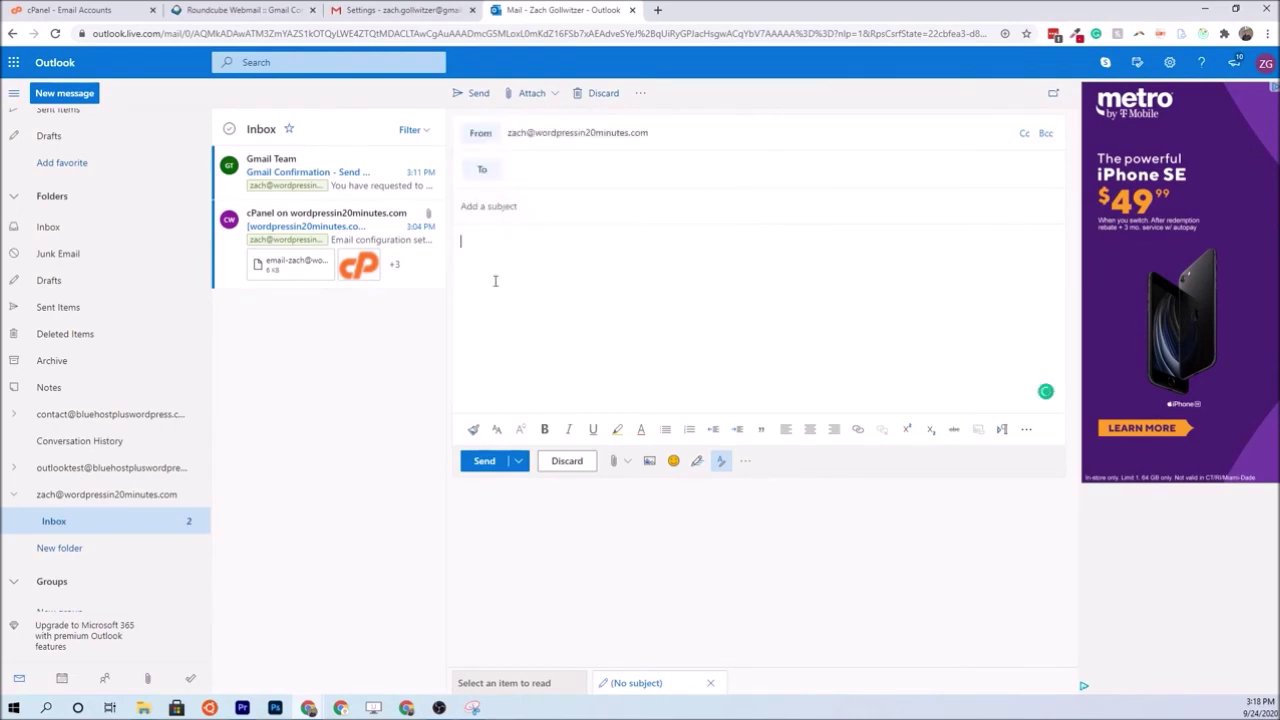